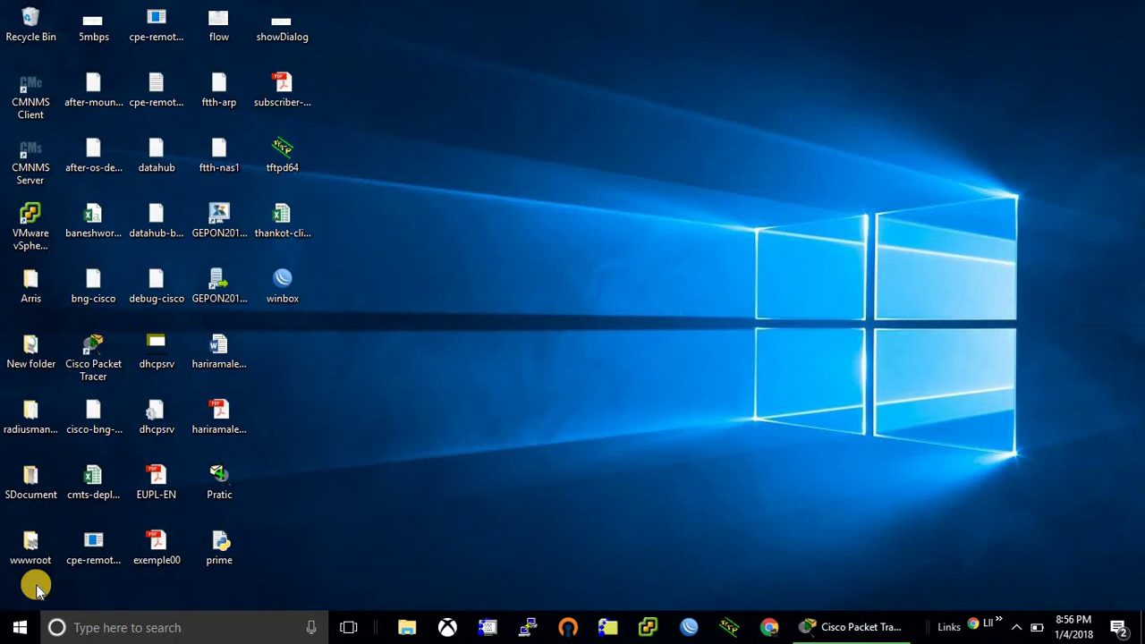
- Restore Packet Tracer and place a 1941 router on the workspace
{"action": "left_click", "coordinate": [847, 626]}
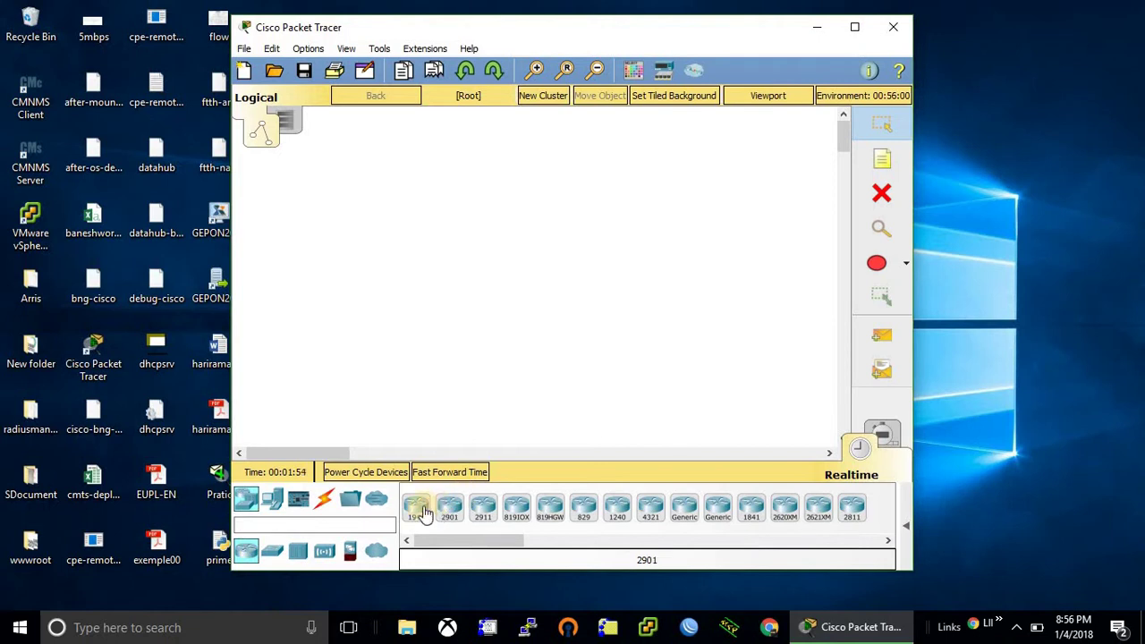
{"action": "left_click_drag", "start_coordinate": [424, 512], "coordinate": [519, 161]}
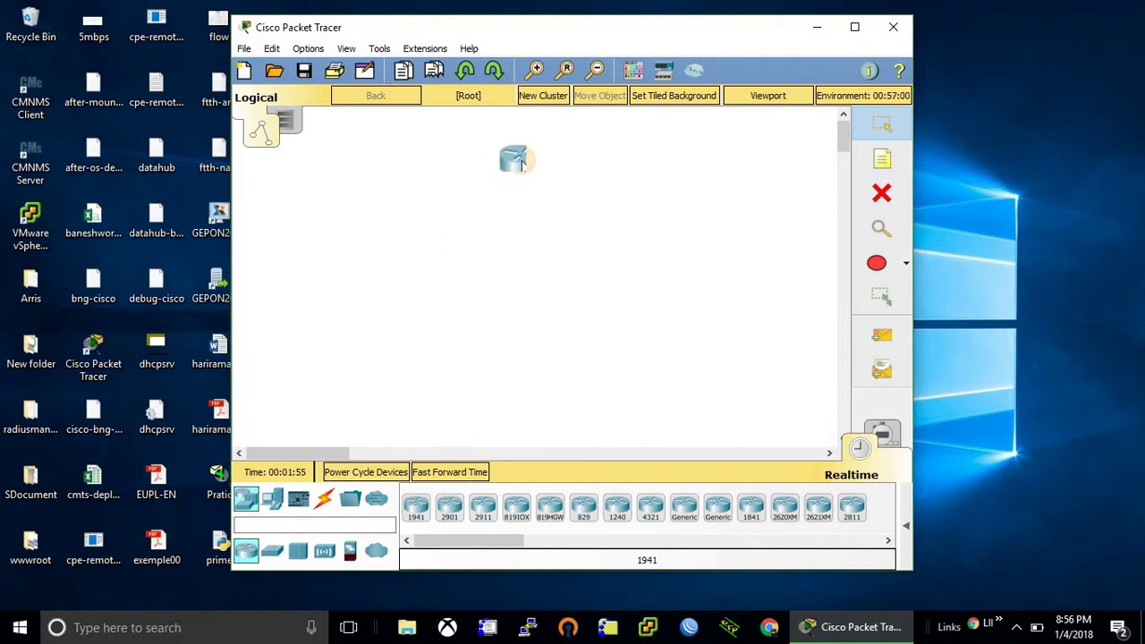
{"action": "left_click", "coordinate": [515, 161]}
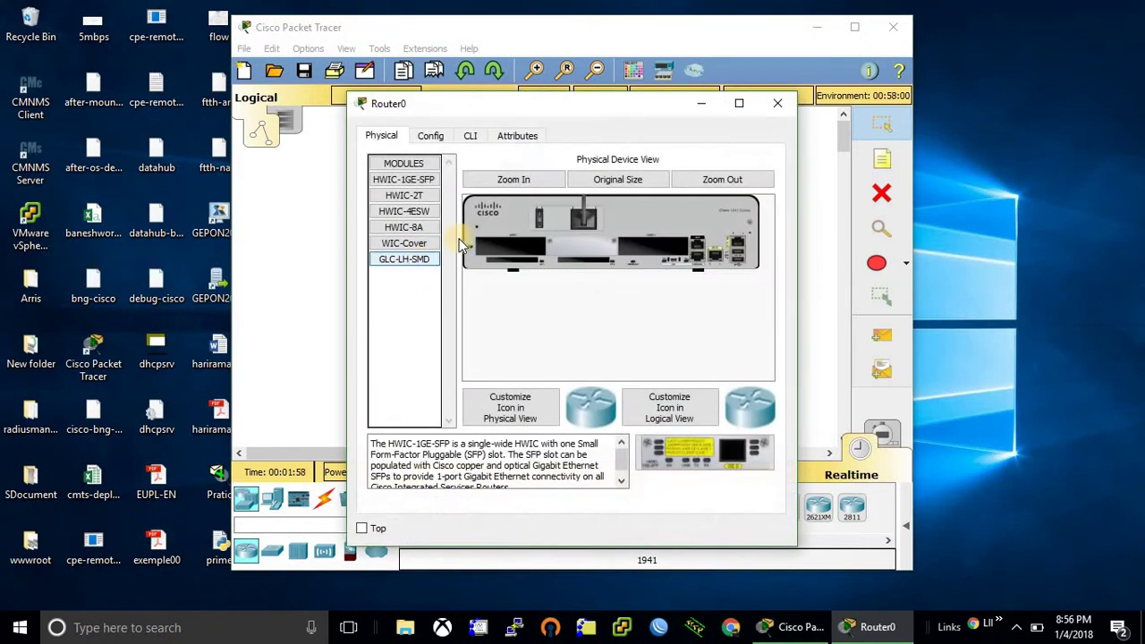
{"action": "left_click", "coordinate": [771, 104]}
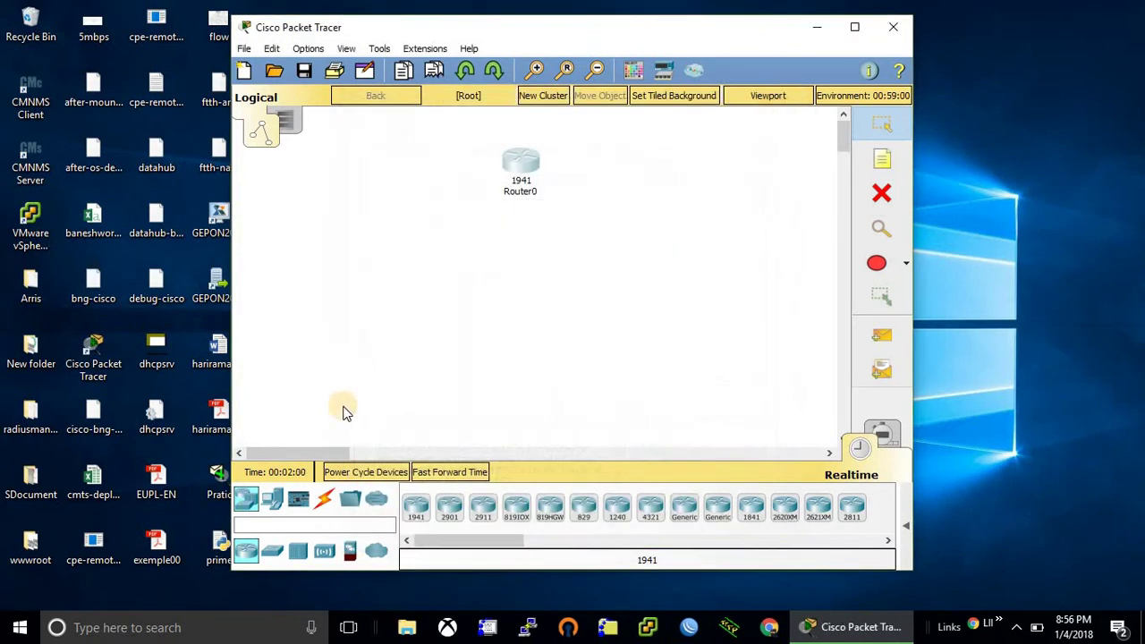
- Add a 2960 switch to the workspace beside the router
{"action": "left_click", "coordinate": [272, 554]}
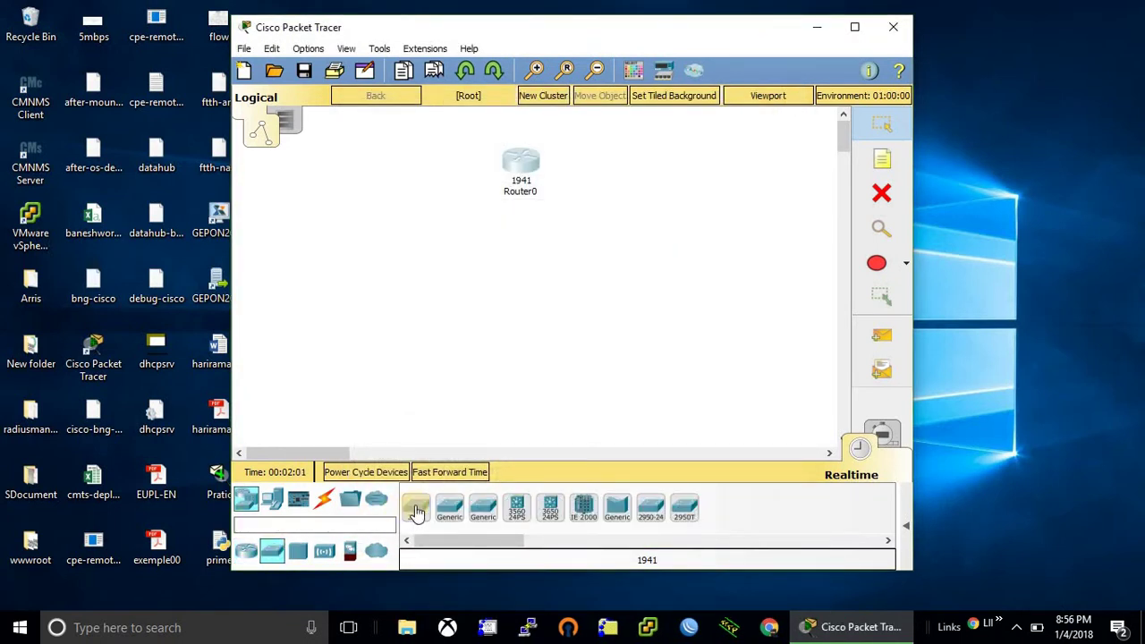
{"action": "left_click_drag", "start_coordinate": [415, 508], "coordinate": [369, 301]}
{"action": "left_click", "coordinate": [360, 302]}
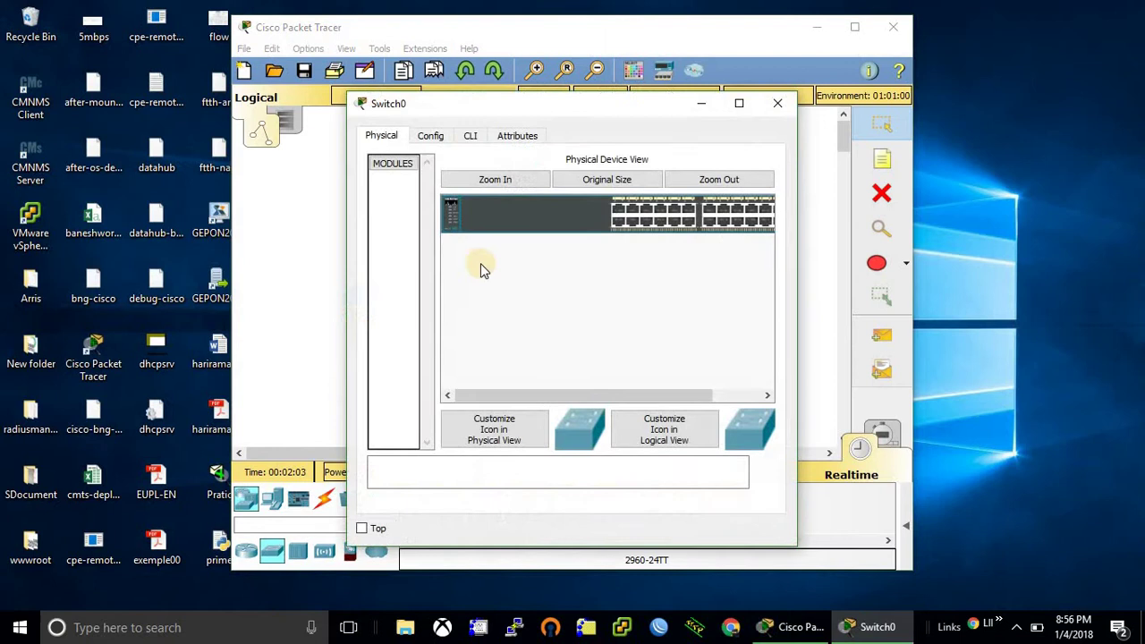
{"action": "left_click", "coordinate": [776, 104]}
{"action": "left_click", "coordinate": [768, 95]}
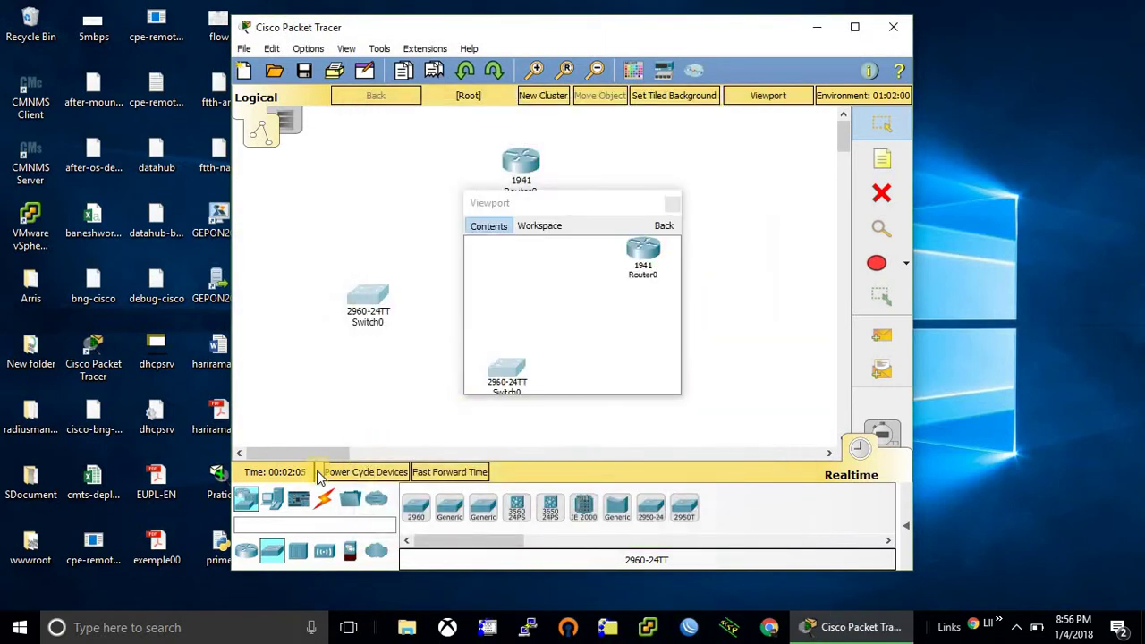
{"action": "left_click", "coordinate": [424, 380]}
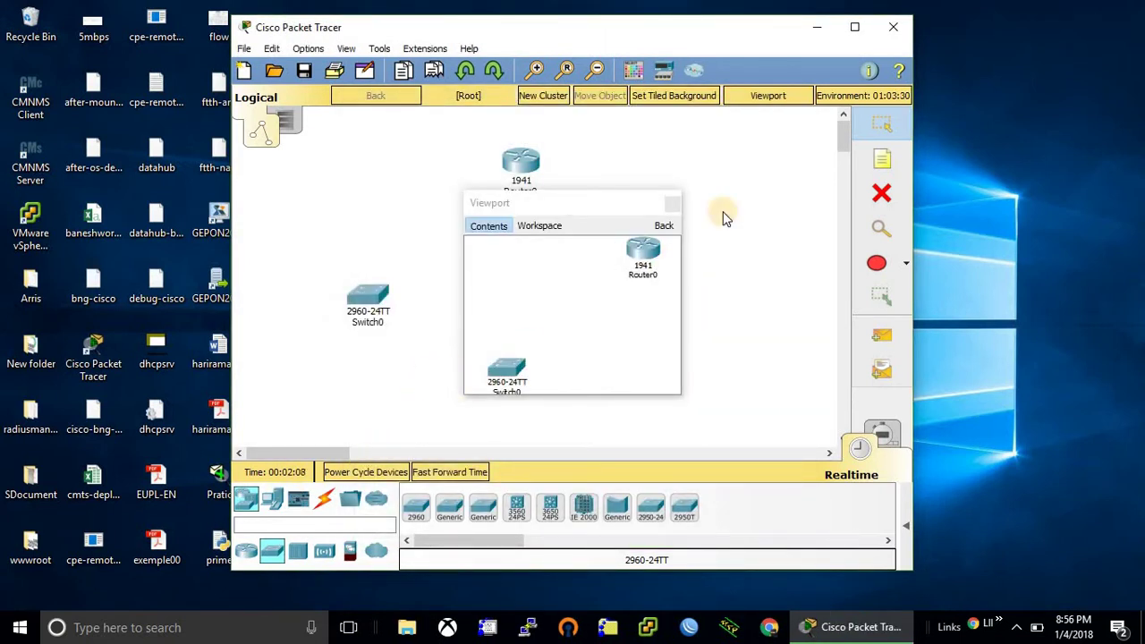
{"action": "left_click", "coordinate": [671, 204]}
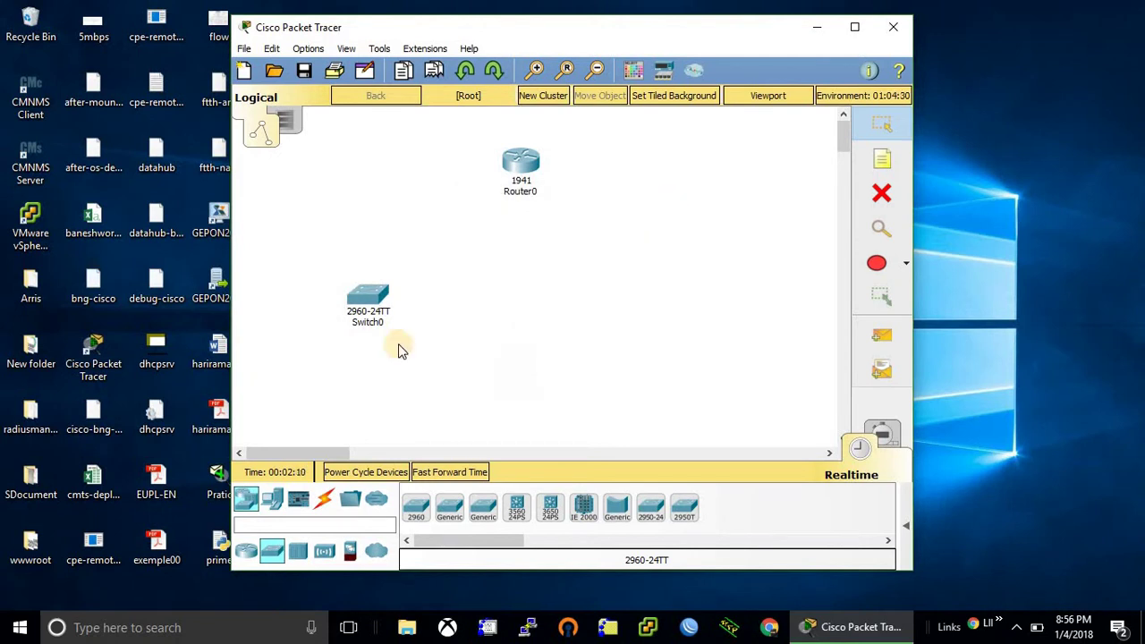
- Place a generic PC below the router and switch
{"action": "left_click", "coordinate": [272, 498]}
{"action": "left_click", "coordinate": [414, 518]}
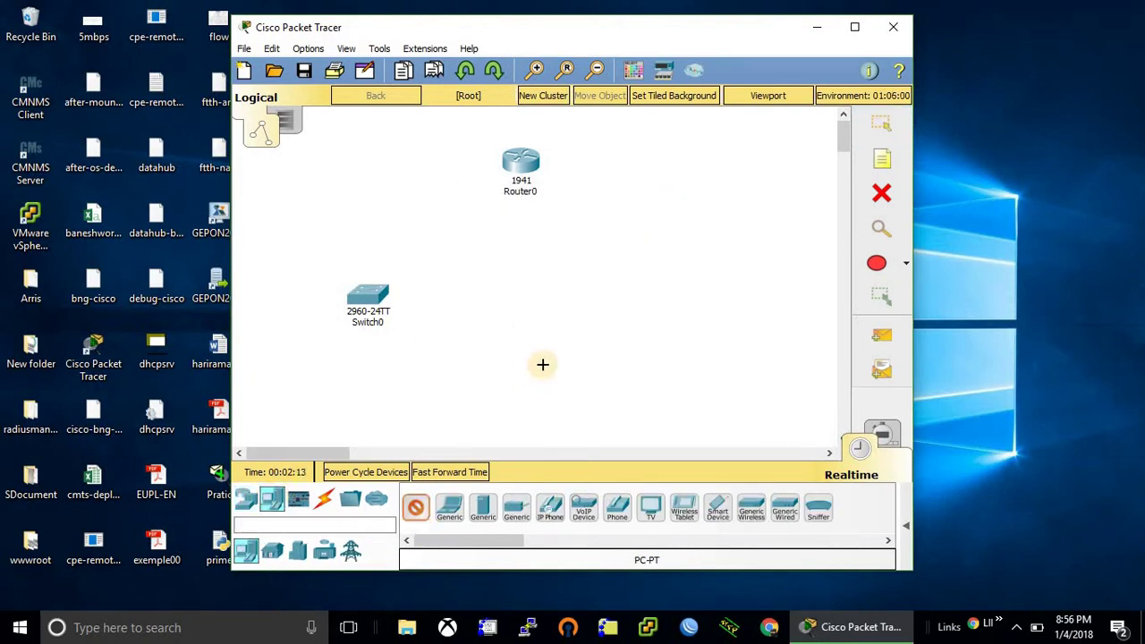
{"action": "left_click", "coordinate": [543, 368]}
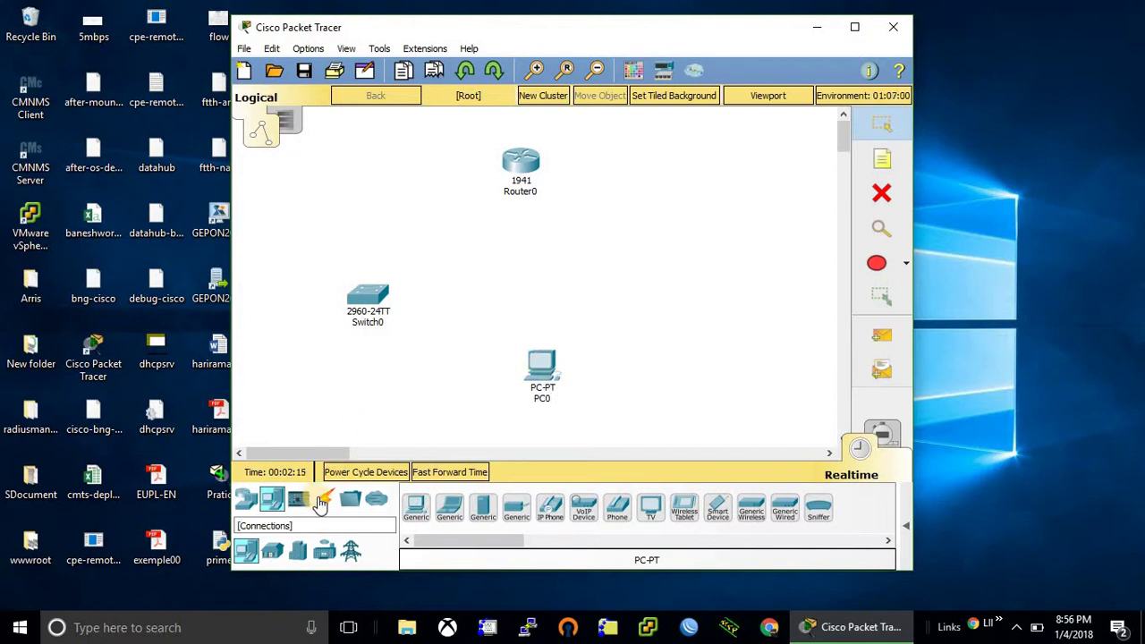
- Cable Router0 GigabitEthernet0/0 to Switch0 GigabitEthernet0/1 with copper straight-through
{"action": "left_click", "coordinate": [324, 498]}
{"action": "left_click", "coordinate": [482, 507]}
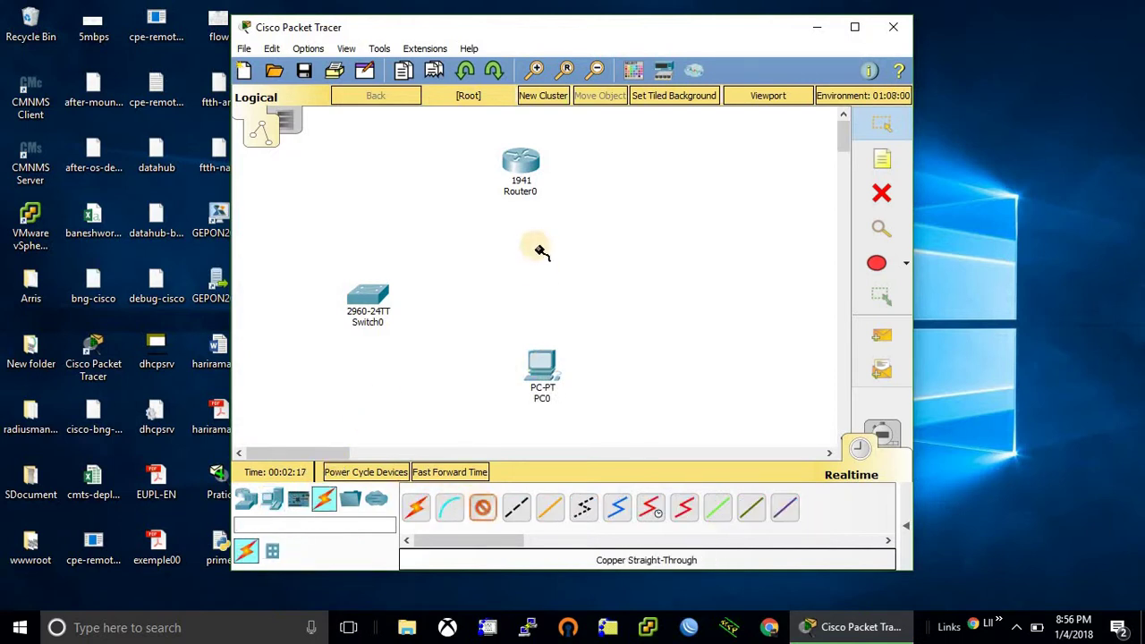
{"action": "left_click", "coordinate": [519, 183]}
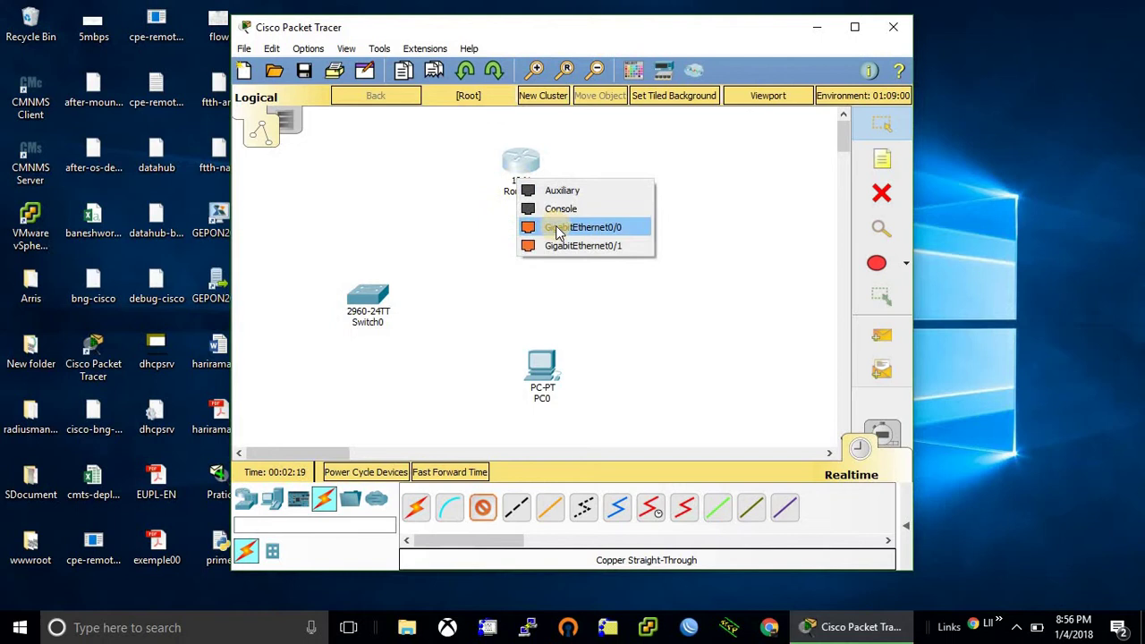
{"action": "left_click", "coordinate": [559, 227]}
{"action": "left_click", "coordinate": [366, 300]}
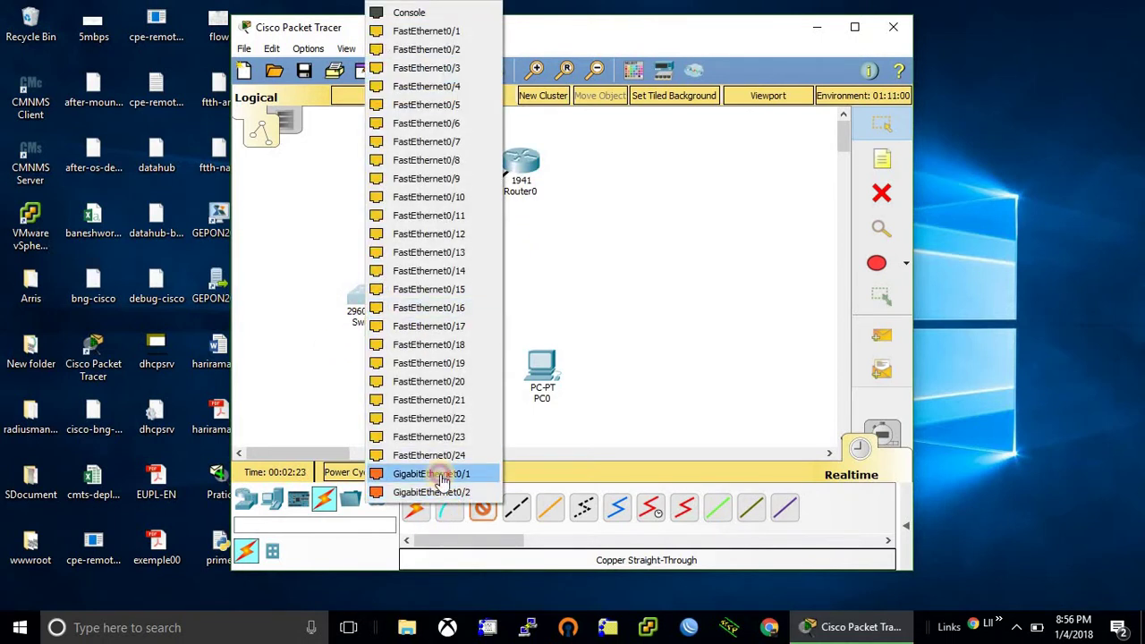
{"action": "left_click", "coordinate": [434, 473]}
- Cable a Switch0 FastEthernet port to PC0 FastEthernet0 with copper straight-through
{"action": "left_click", "coordinate": [481, 507]}
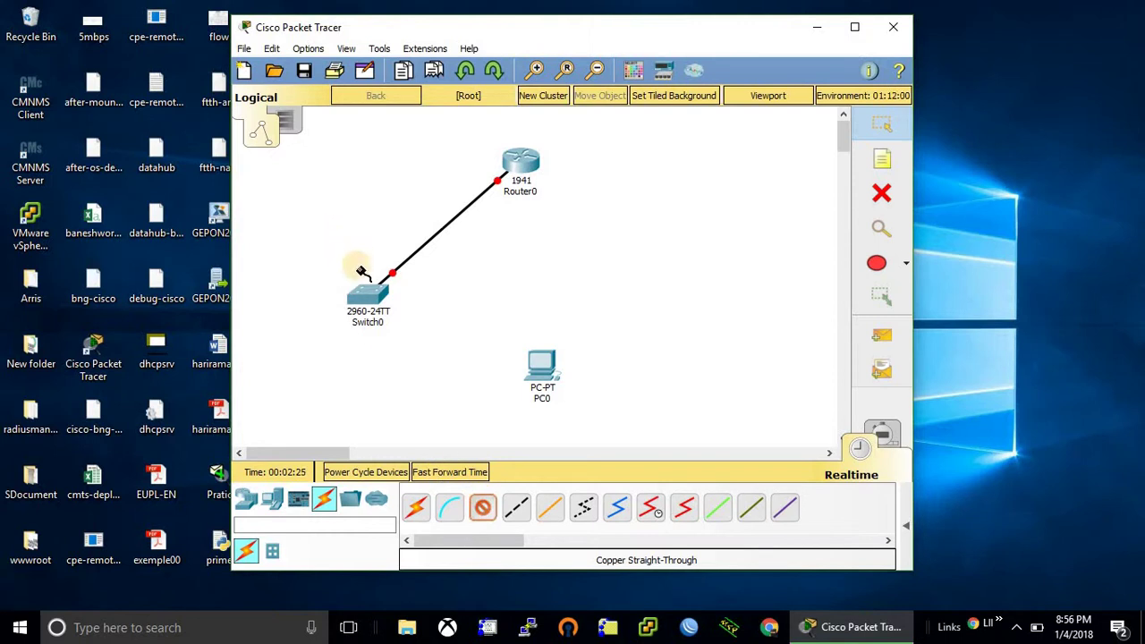
{"action": "left_click", "coordinate": [362, 293]}
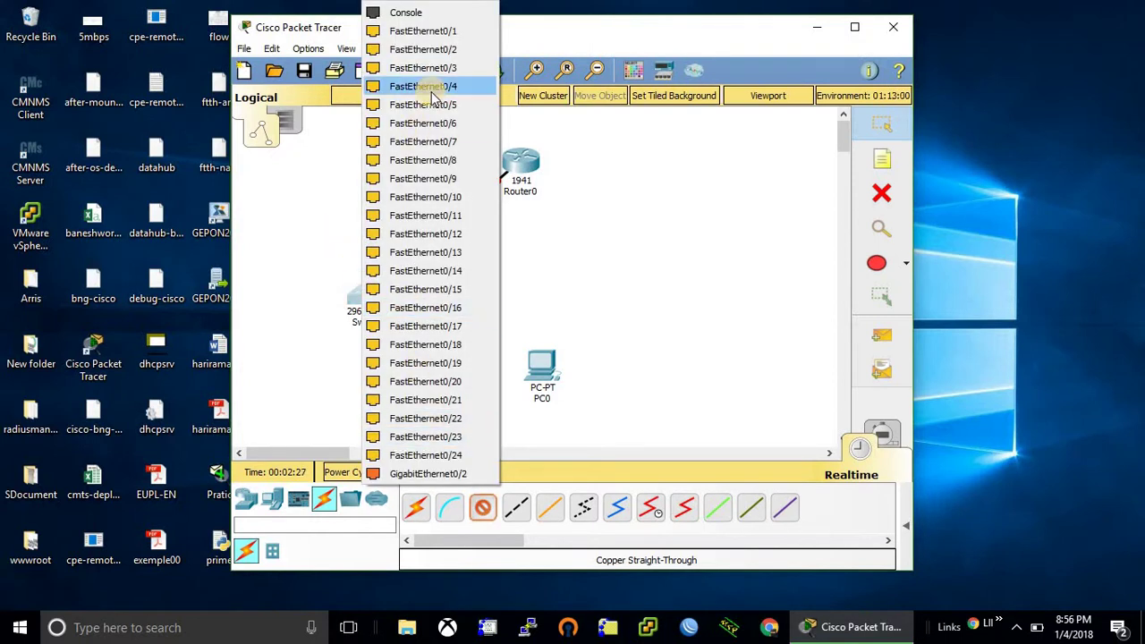
{"action": "left_click", "coordinate": [444, 33]}
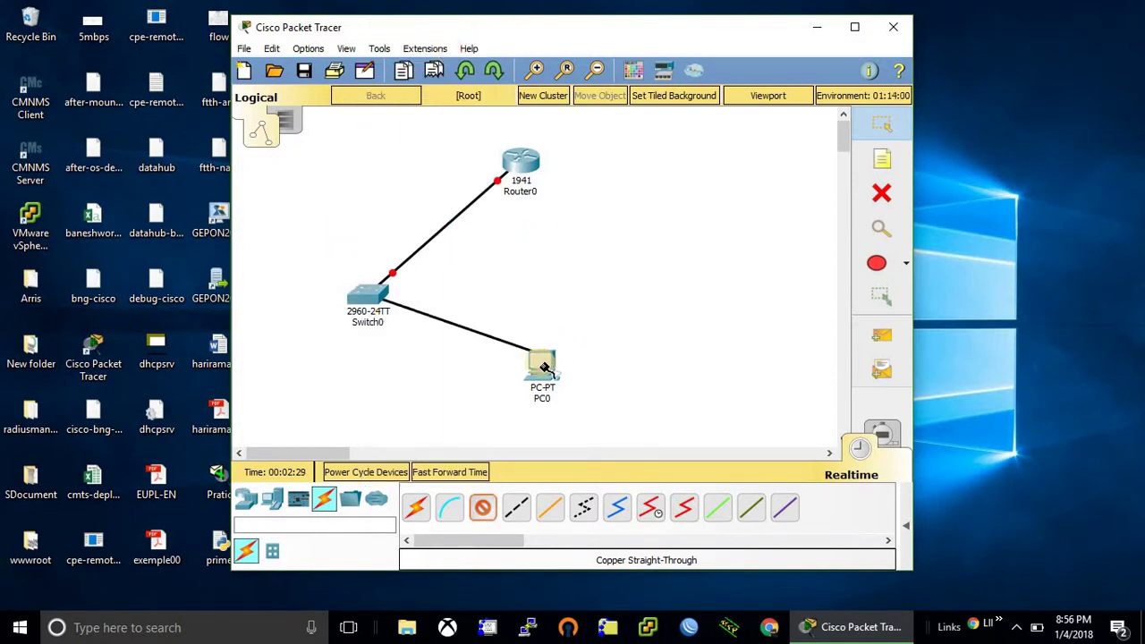
{"action": "left_click", "coordinate": [541, 362]}
{"action": "left_click", "coordinate": [604, 428]}
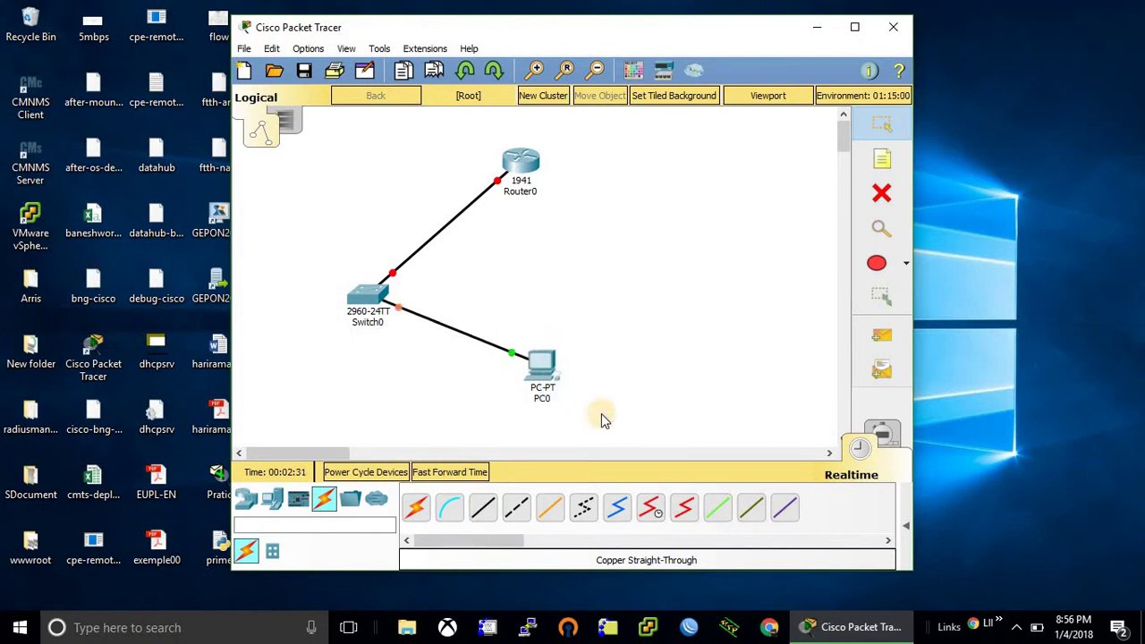
- Open Router0's CLI and decline the initial configuration dialog
{"action": "left_click", "coordinate": [527, 170]}
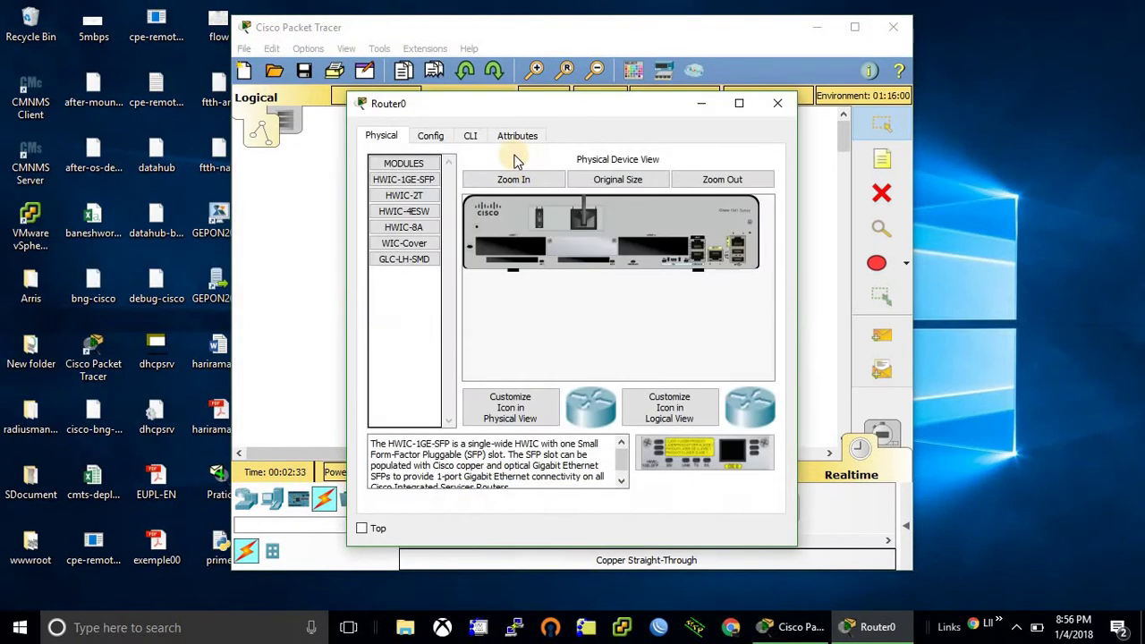
{"action": "left_click", "coordinate": [477, 138]}
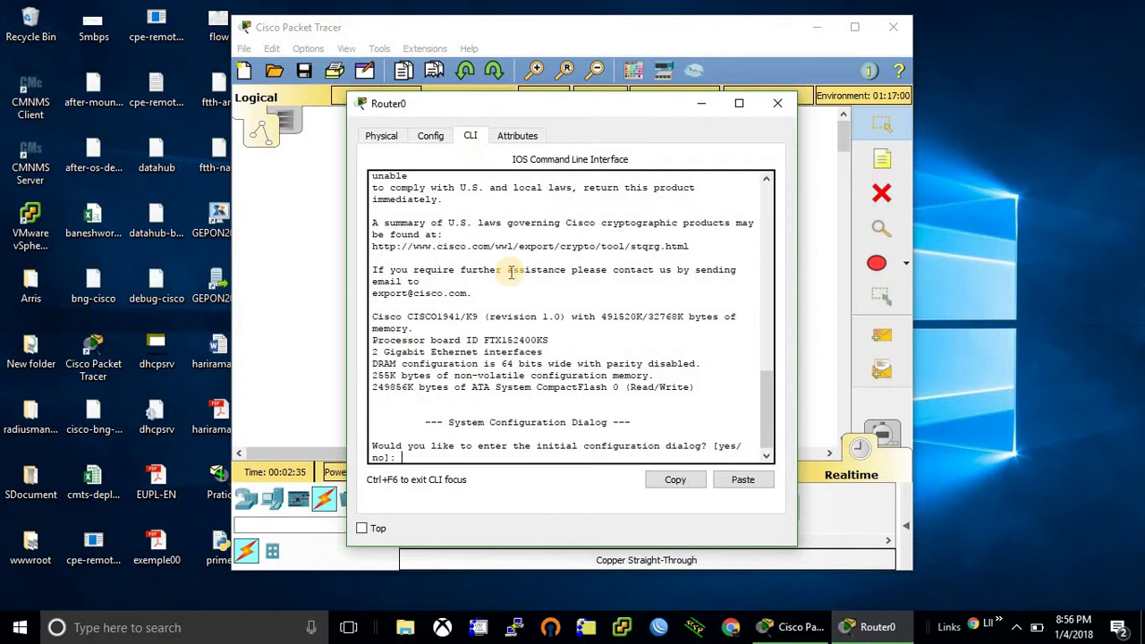
{"action": "type", "text": "no"}
{"action": "key", "text": "Return"}
{"action": "key", "text": "Return"}
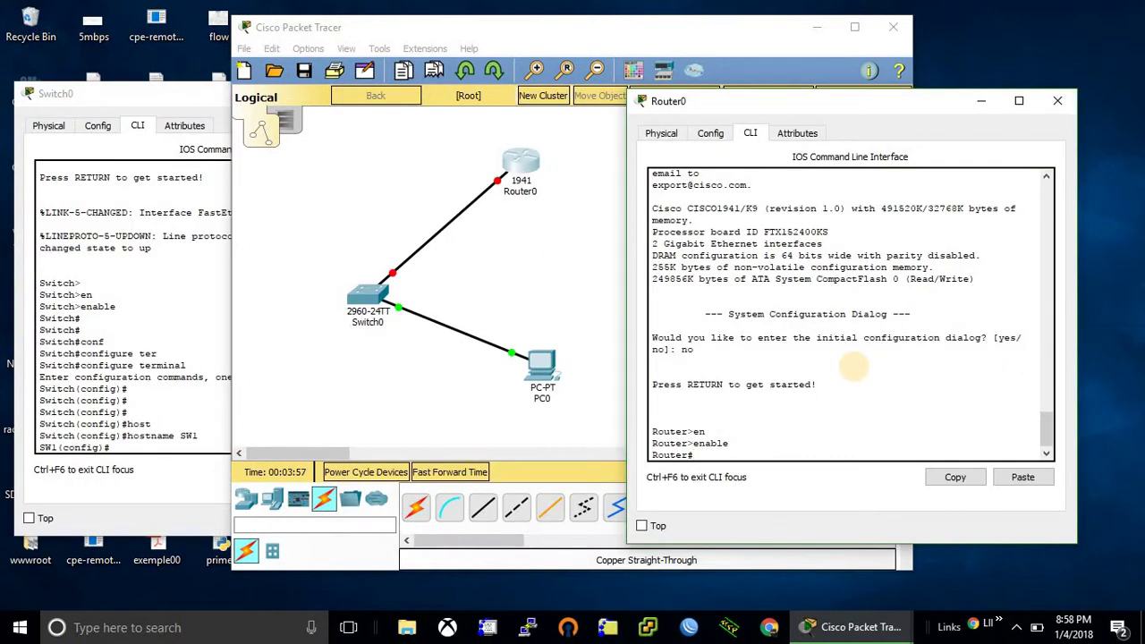
- Enter global configuration mode and set the router hostname to R1
{"action": "type", "text": "conf"}
{"action": "key", "text": "Tab"}
{"action": "type", "text": "ter"}
{"action": "key", "text": "Tab"}
{"action": "key", "text": "Return"}
{"action": "key", "text": "Return"}
{"action": "key", "text": "Return"}
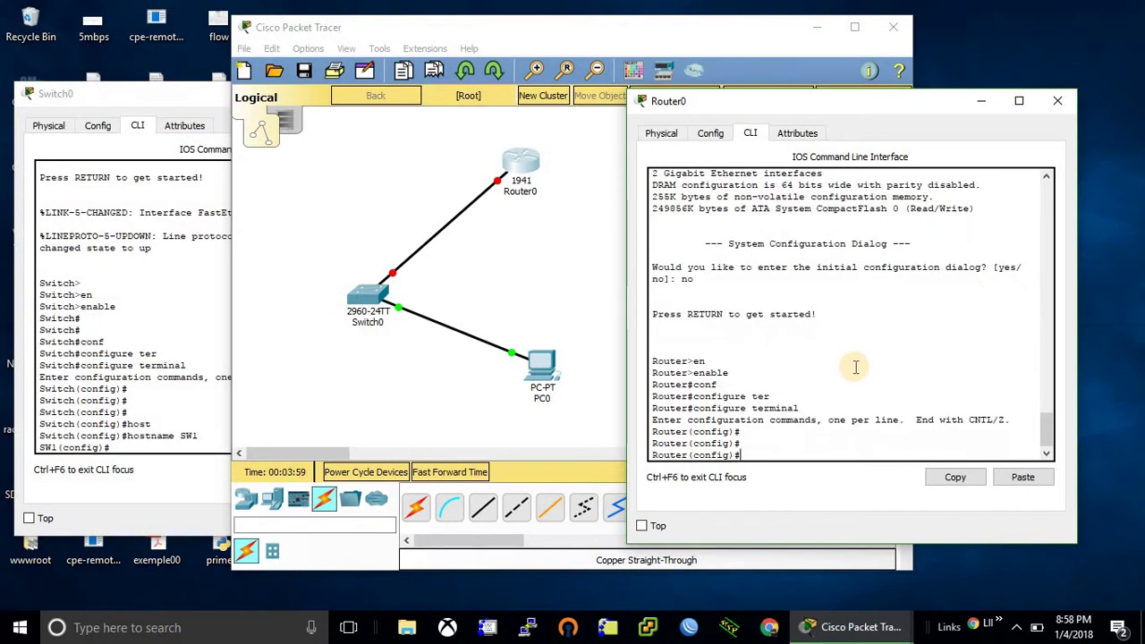
{"action": "type", "text": "hos"}
{"action": "key", "text": "Tab"}
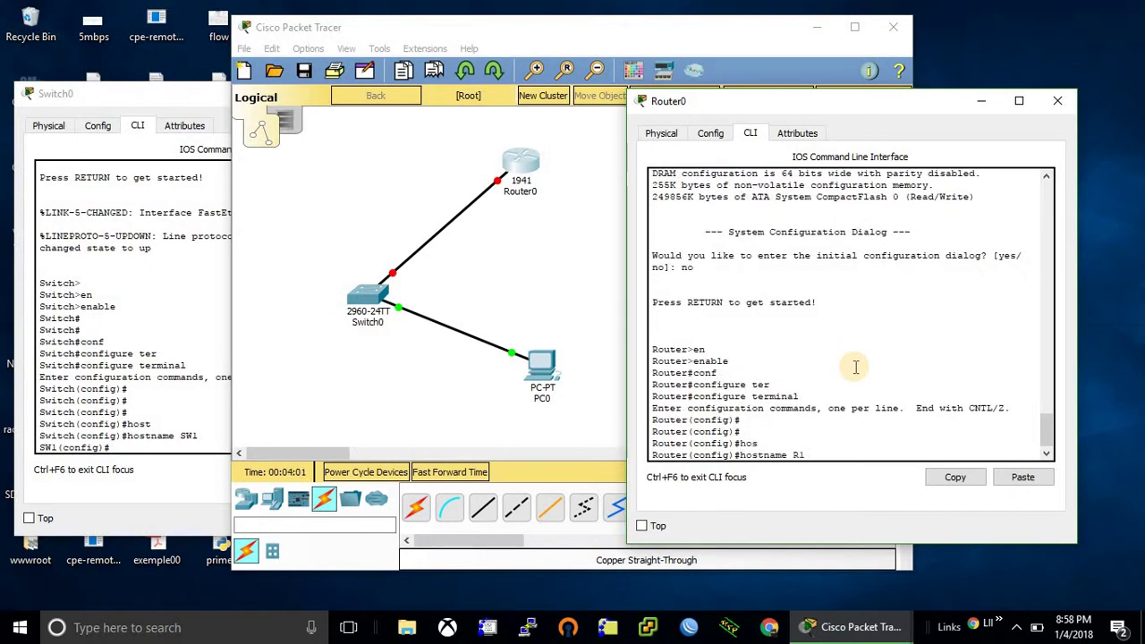
{"action": "type", "text": "R1"}
{"action": "key", "text": "Return"}
- Assign 172.16.0.1 255.255.255.0 to interface GigabitEthernet0/0
{"action": "type", "text": "in"}
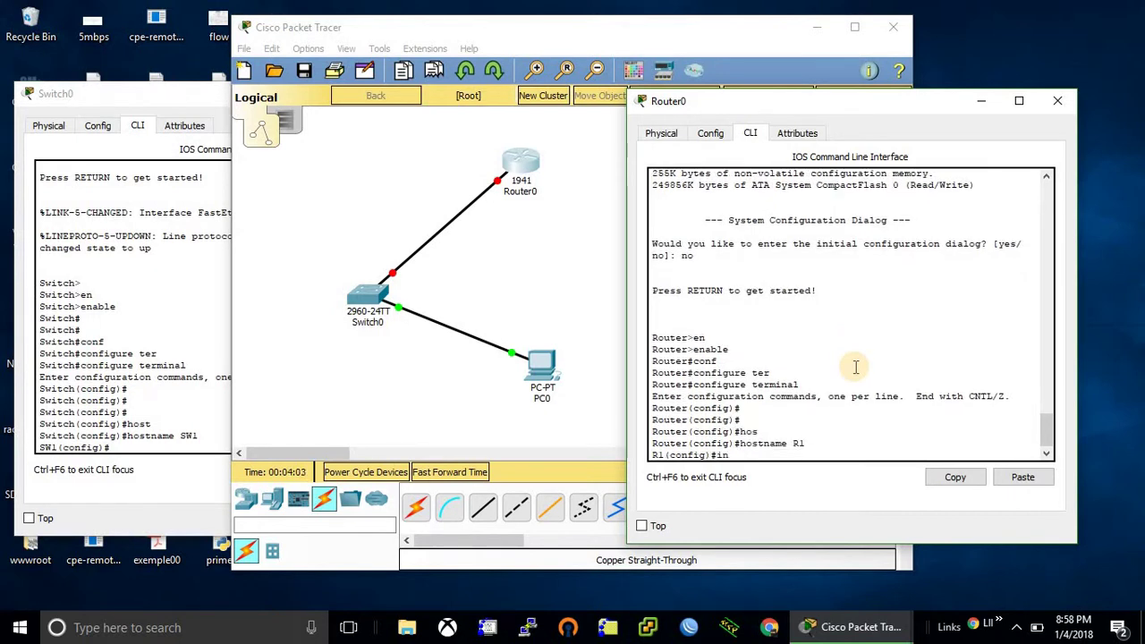
{"action": "key", "text": "Tab"}
{"action": "type", "text": "gi"}
{"action": "key", "text": "Tab"}
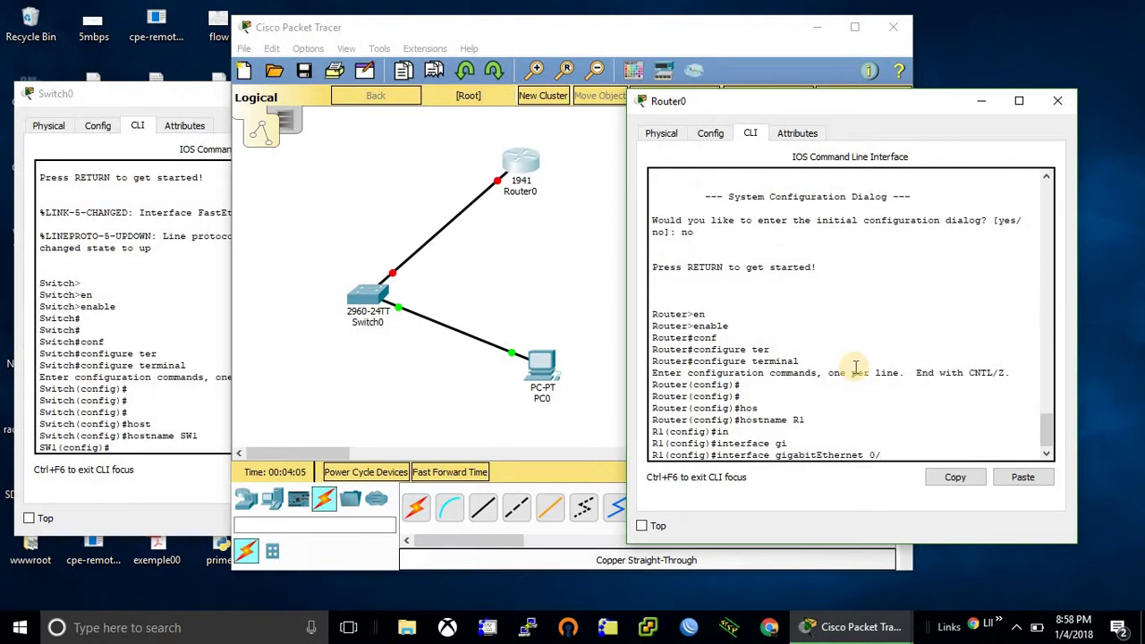
{"action": "type", "text": "0"}
{"action": "key", "text": "Return"}
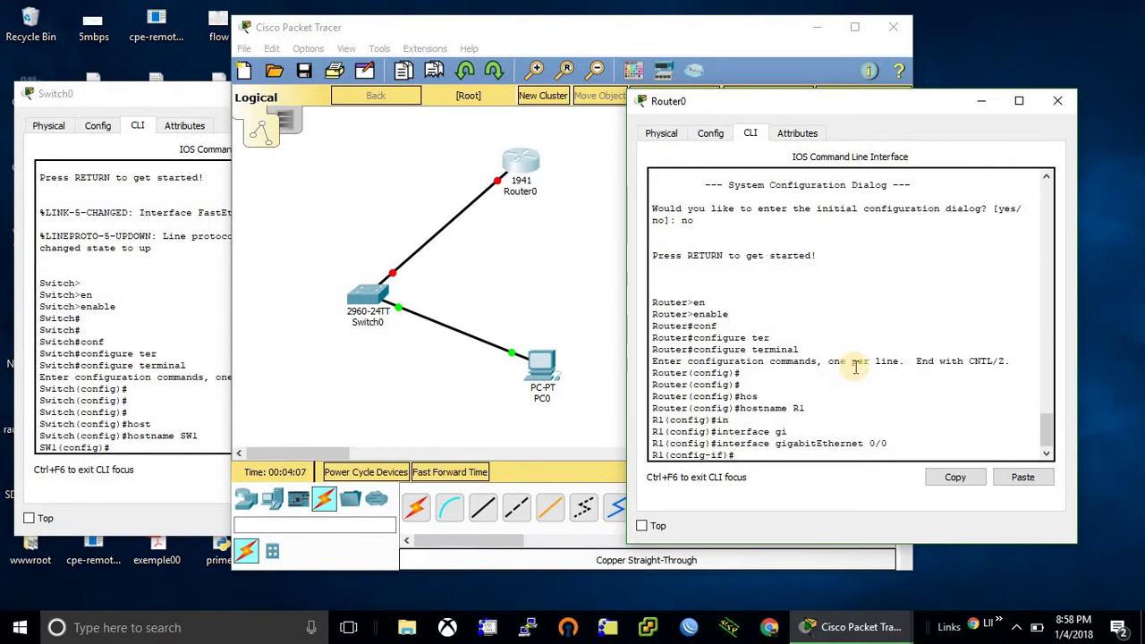
{"action": "type", "text": "de"}
{"action": "key", "text": "BackSpace"}
{"action": "key", "text": "BackSpace"}
{"action": "key", "text": "BackSpace"}
{"action": "type", "text": "ip ad"}
{"action": "key", "text": "Tab"}
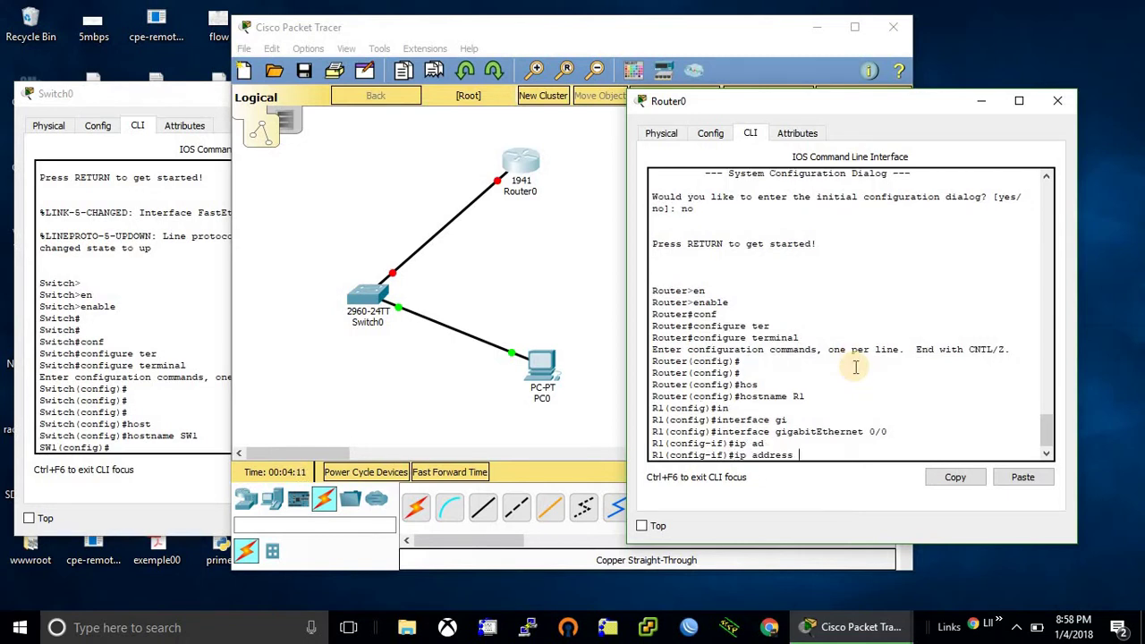
{"action": "type", "text": "172.16.0.1 255.255.255.0"}
{"action": "key", "text": "Return"}
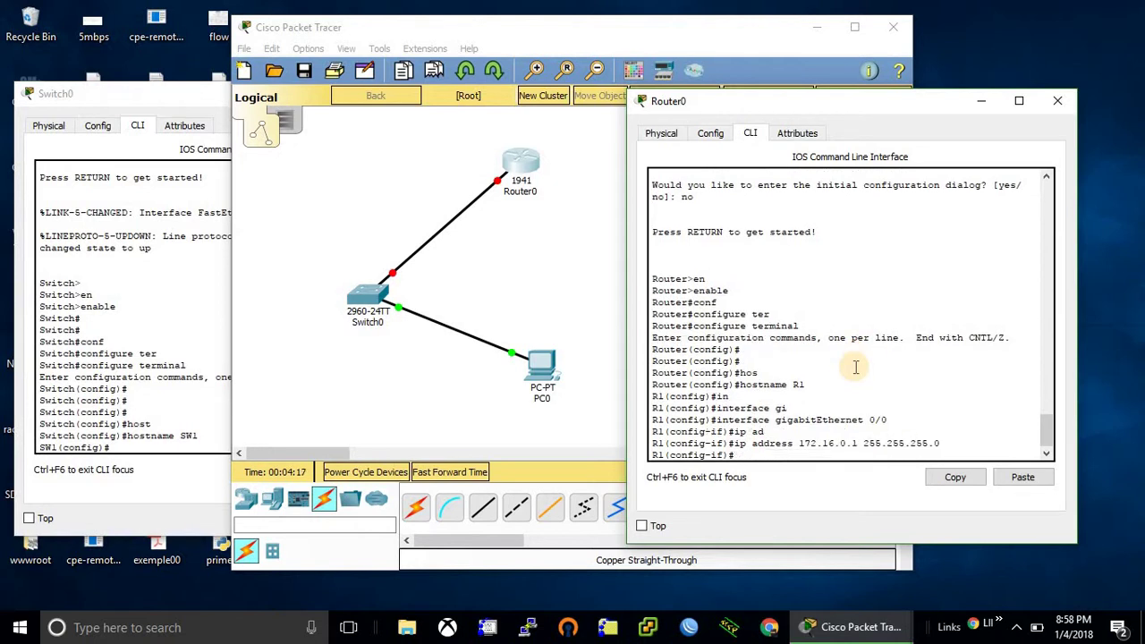
- Enable GigabitEthernet0/0 with no shutdown and return to the privileged prompt
{"action": "type", "text": "no shu"}
{"action": "key", "text": "Tab"}
{"action": "key", "text": "Return"}
{"action": "key", "text": "Return"}
{"action": "key", "text": "Return"}
{"action": "key", "text": "Return"}
{"action": "key", "text": "Return"}
{"action": "key", "text": "Return"}
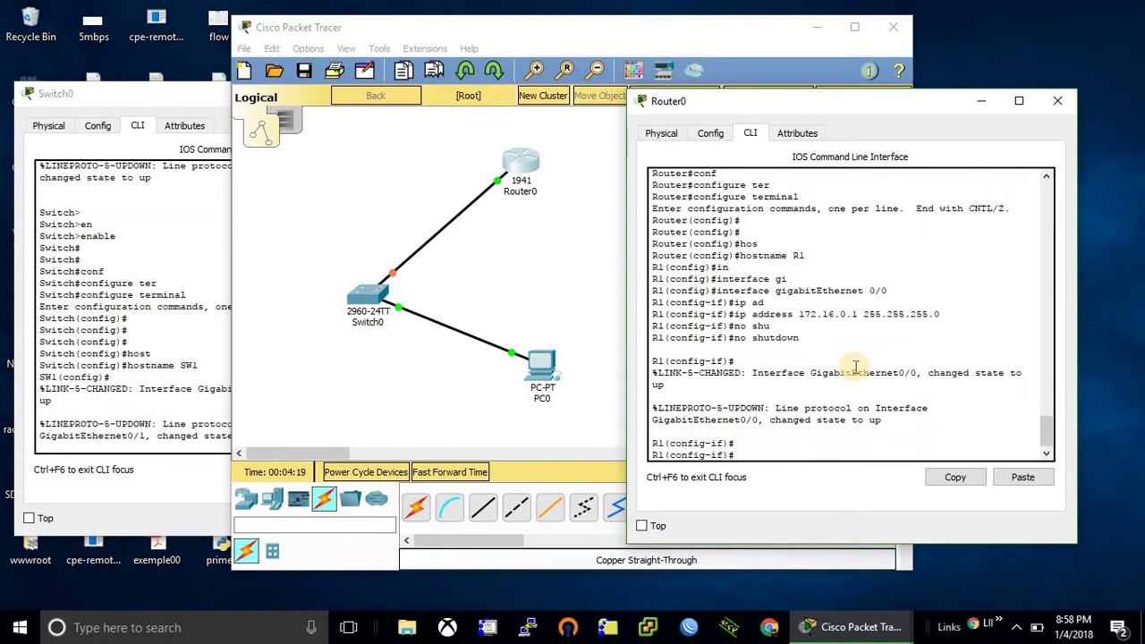
{"action": "key", "text": "ctrl+z"}
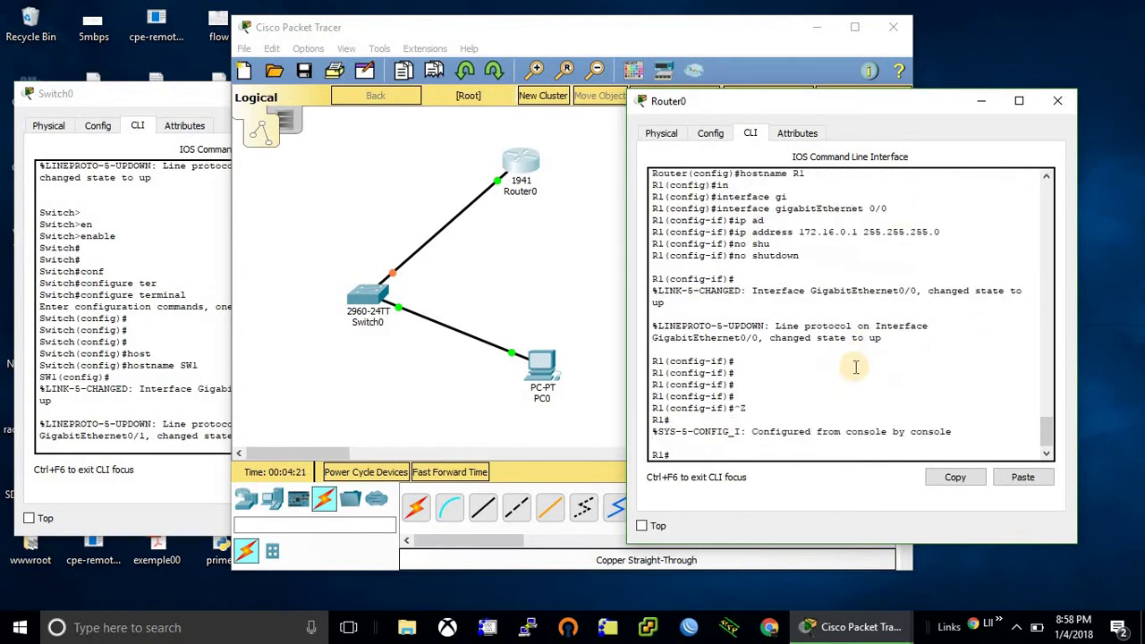
{"action": "key", "text": "Return"}
{"action": "key", "text": "Return"}
{"action": "key", "text": "Return"}
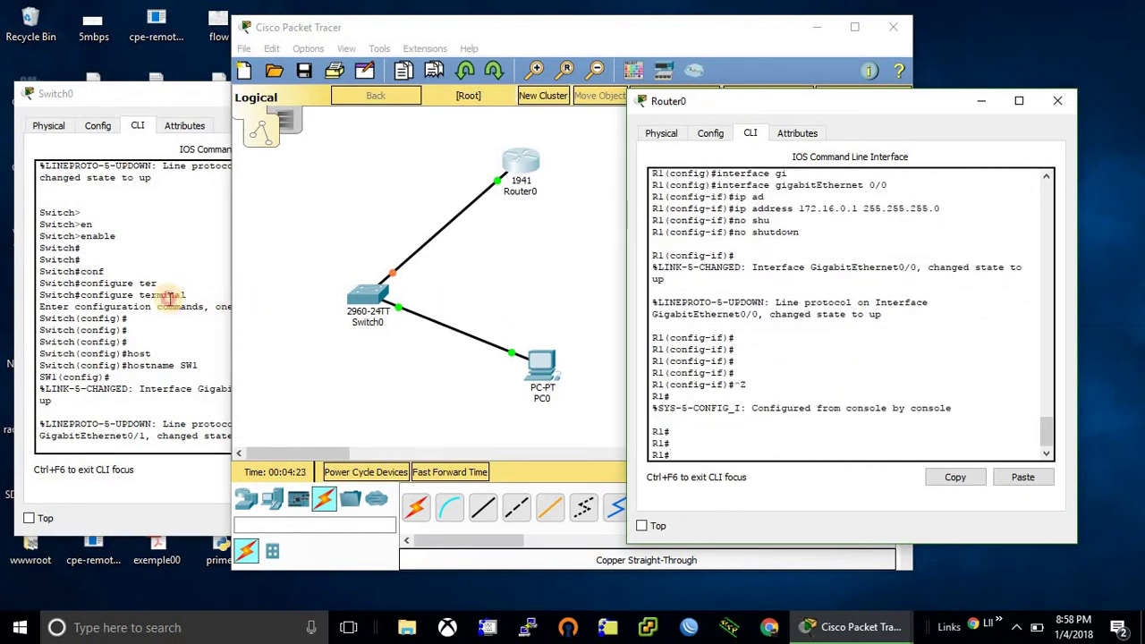
{"action": "left_click", "coordinate": [169, 296]}
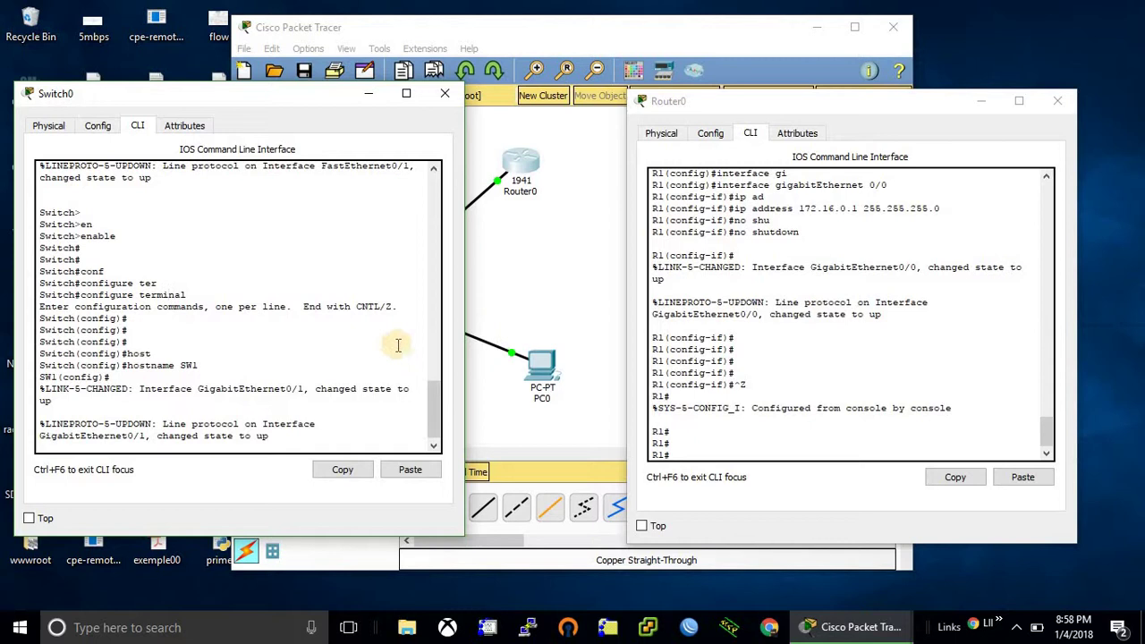
- Exit global configuration on SW1 with Ctrl+Z to reach the SW1# prompt
{"action": "left_click_drag", "start_coordinate": [433, 397], "coordinate": [432, 427]}
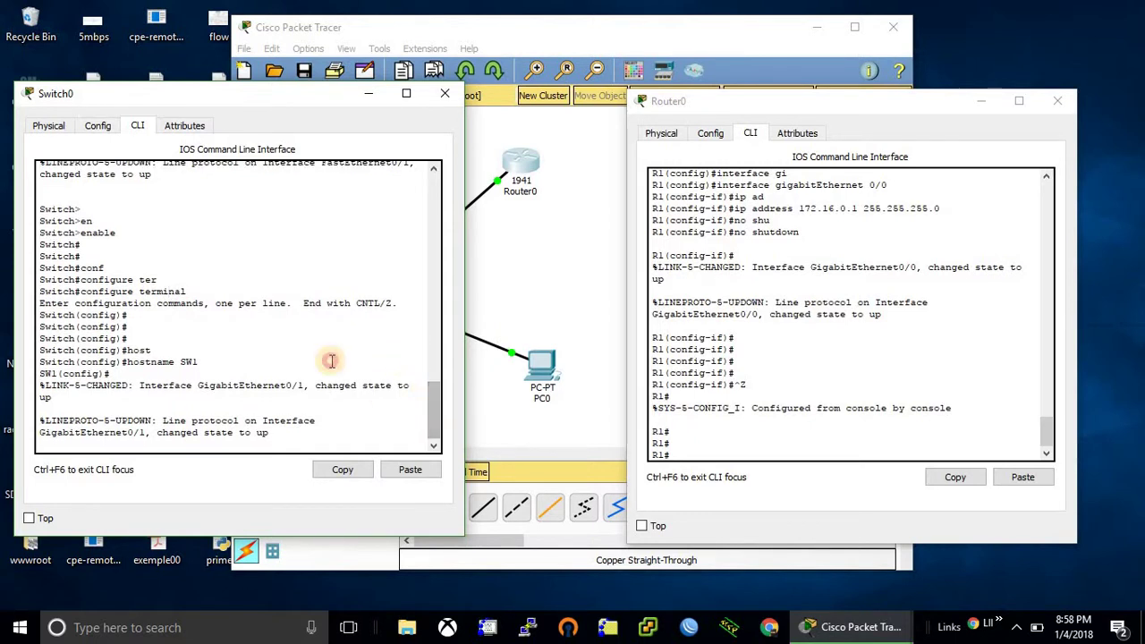
{"action": "key", "text": "Return"}
{"action": "key", "text": "Return"}
{"action": "key", "text": "Return"}
{"action": "key", "text": "Return"}
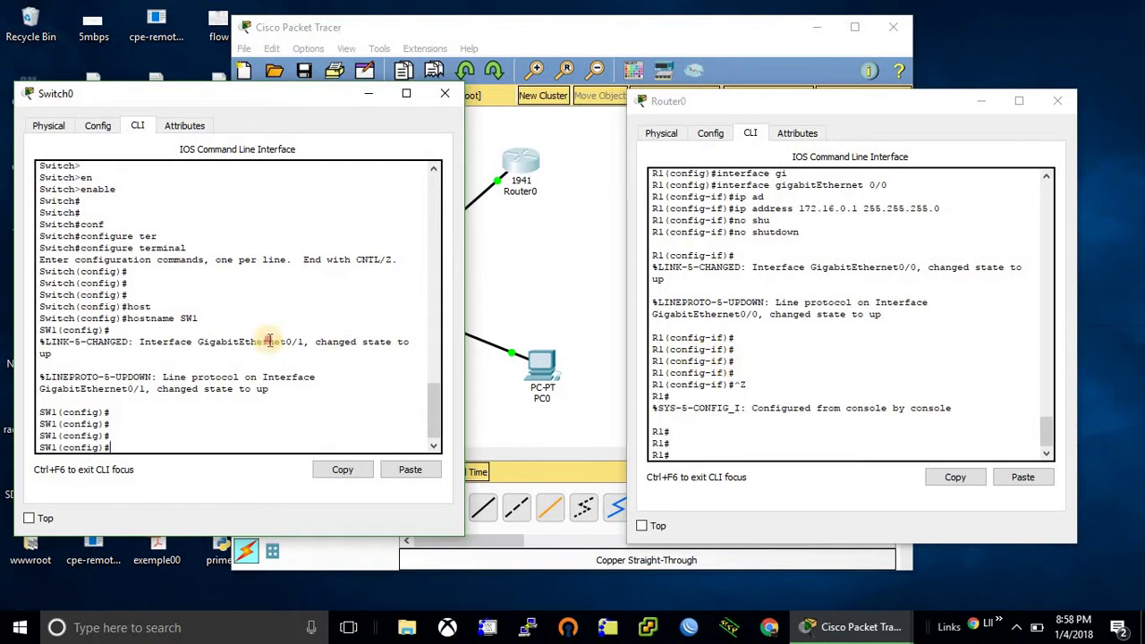
{"action": "key", "text": "ctrl+z"}
{"action": "key", "text": "Return"}
{"action": "key", "text": "Return"}
{"action": "key", "text": "Return"}
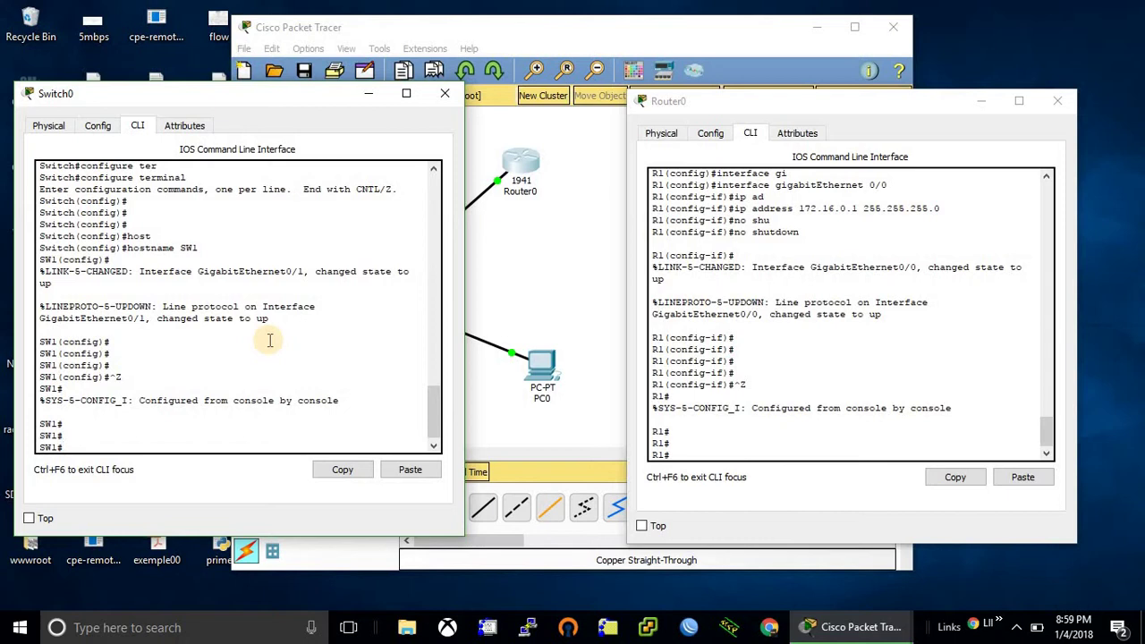
- Assign 172.16.0.2 255.255.255.0 to the switch's interface vlan 1
{"action": "type", "text": "conf"}
{"action": "key", "text": "Tab"}
{"action": "key", "text": "Return"}
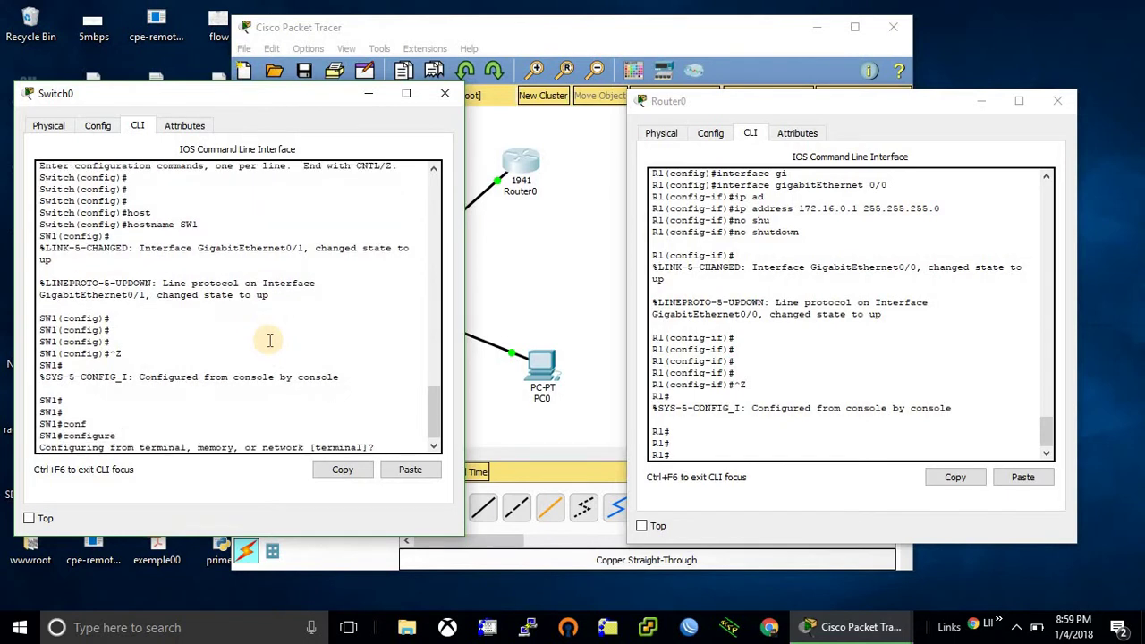
{"action": "key", "text": "Return"}
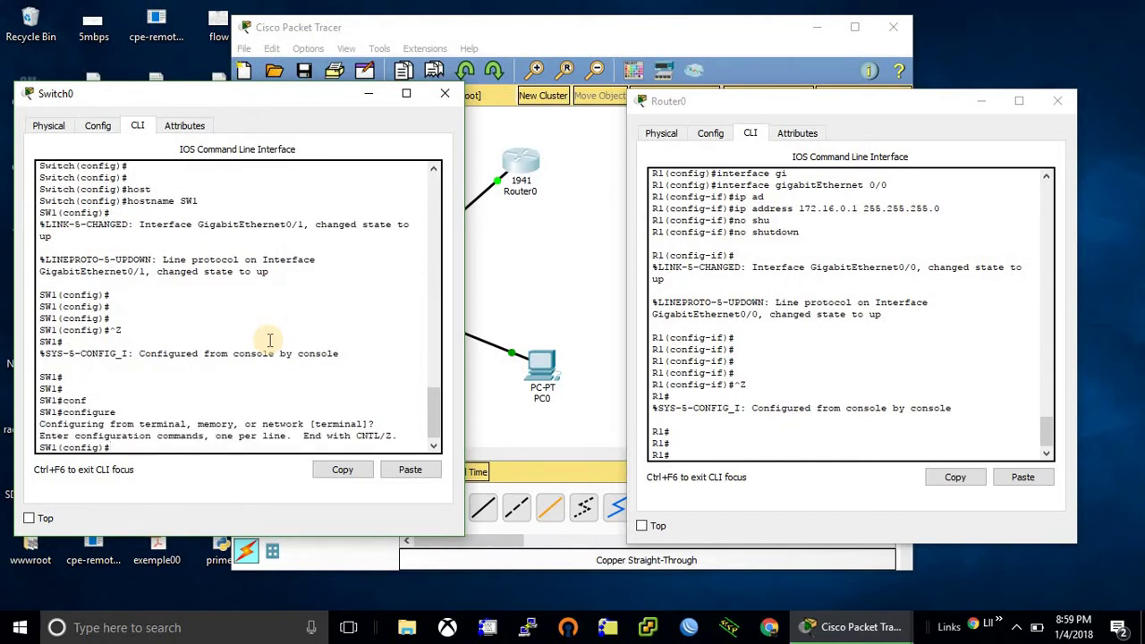
{"action": "type", "text": "in"}
{"action": "key", "text": "Tab"}
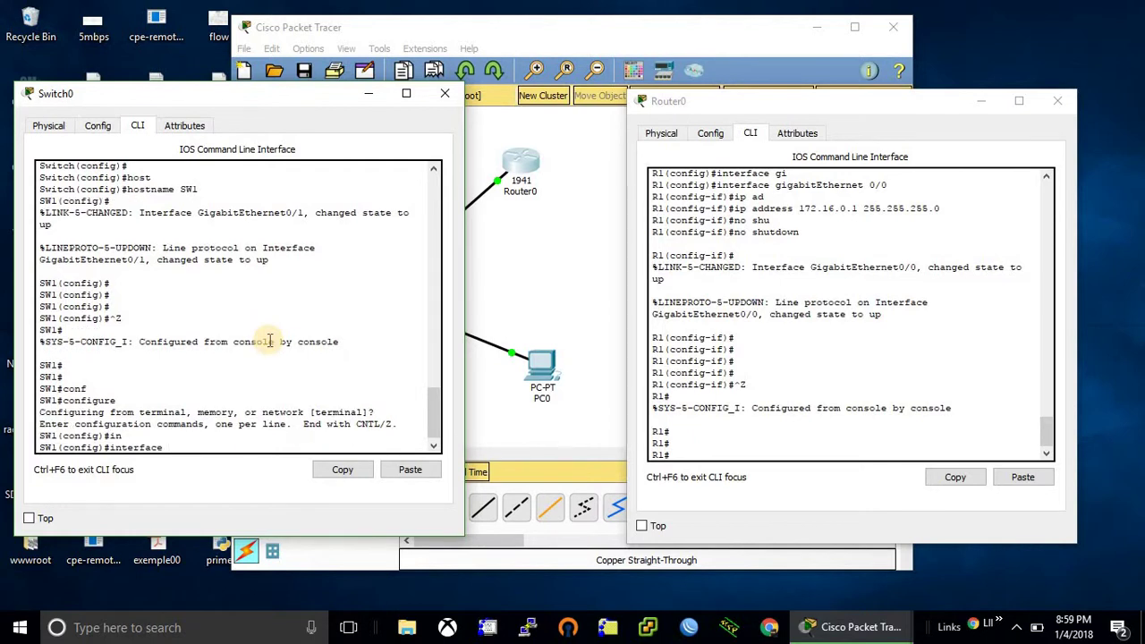
{"action": "type", "text": "vla"}
{"action": "key", "text": "Tab"}
{"action": "type", "text": "1"}
{"action": "key", "text": "Return"}
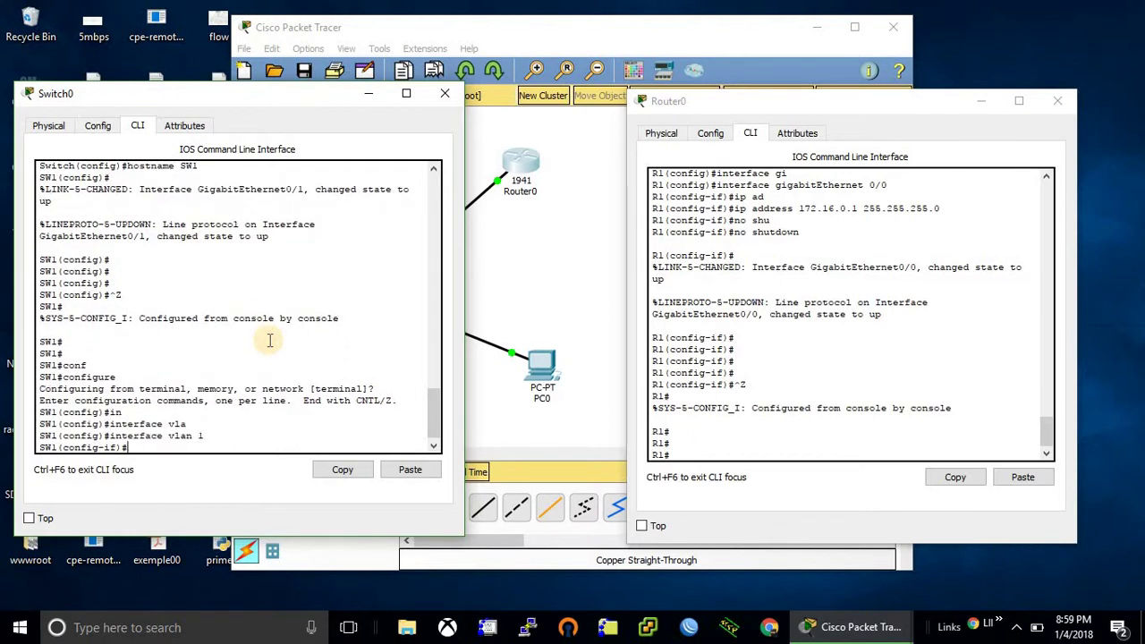
{"action": "type", "text": "ip add"}
{"action": "key", "text": "Tab"}
{"action": "type", "text": "1"}
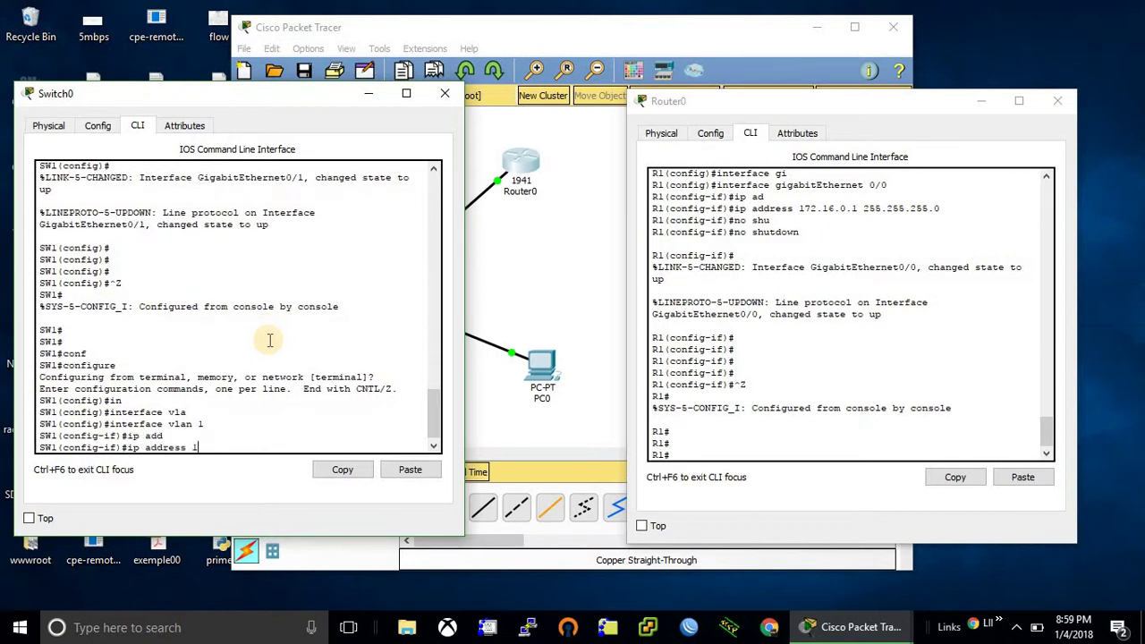
{"action": "type", "text": "72.16.0.2 255.255.255.0"}
{"action": "key", "text": "Return"}
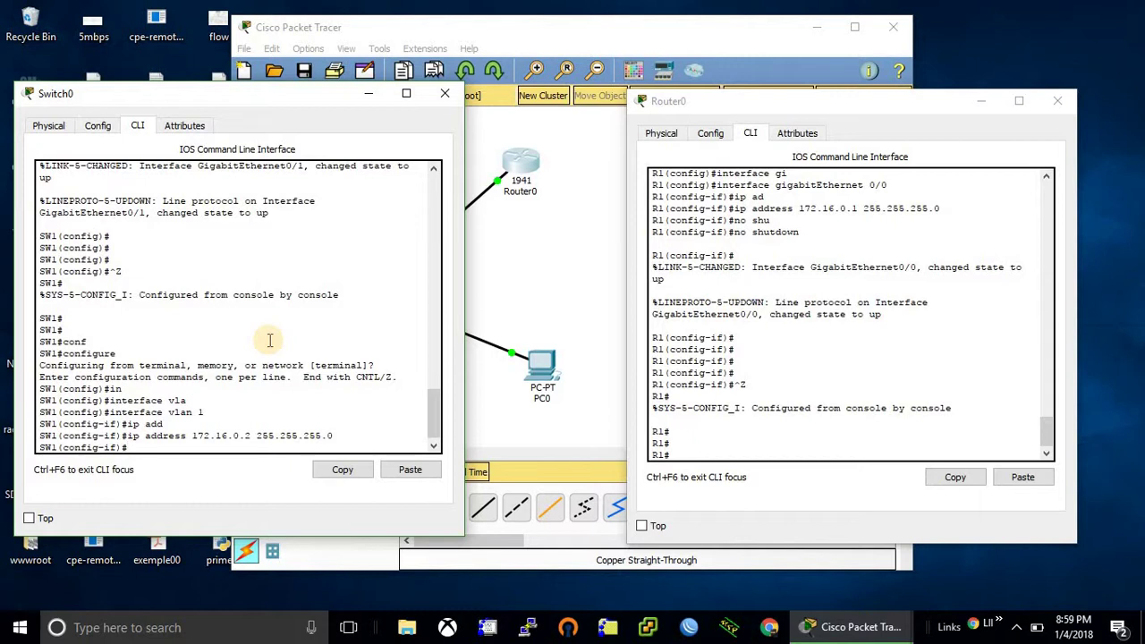
- Enable interface vlan 1 with no shutdown and exit configuration mode
{"action": "type", "text": "no shu"}
{"action": "key", "text": "Tab"}
{"action": "key", "text": "Return"}
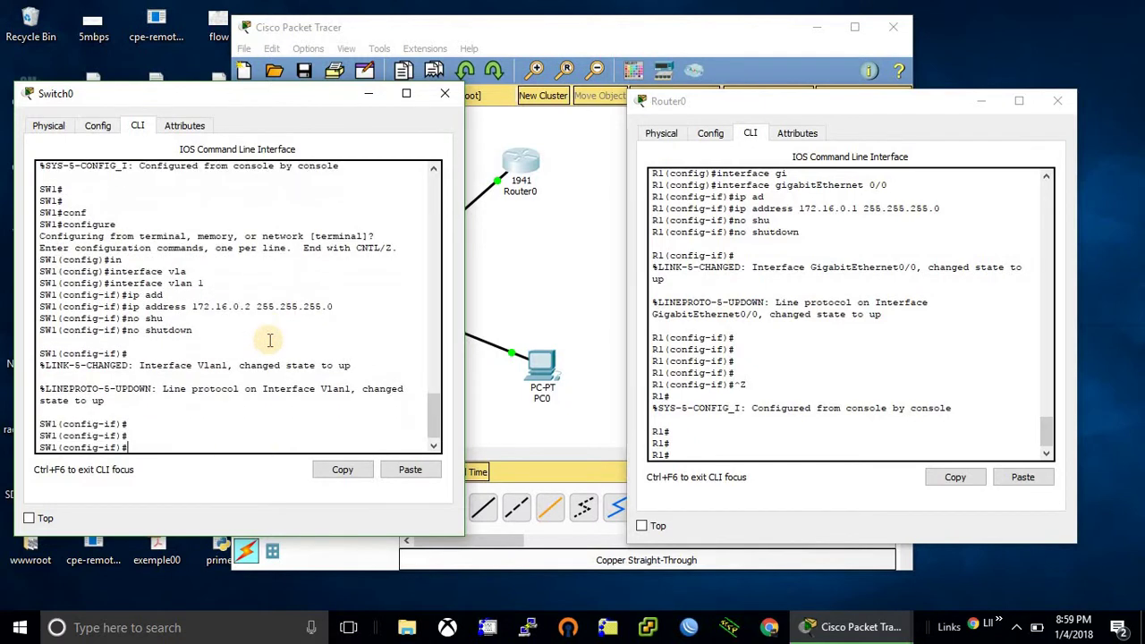
{"action": "key", "text": "ctrl+z"}
{"action": "key", "text": "Return"}
- Run show interfaces vlan 1 to check its status
{"action": "type", "text": "sh"}
{"action": "key", "text": "Tab"}
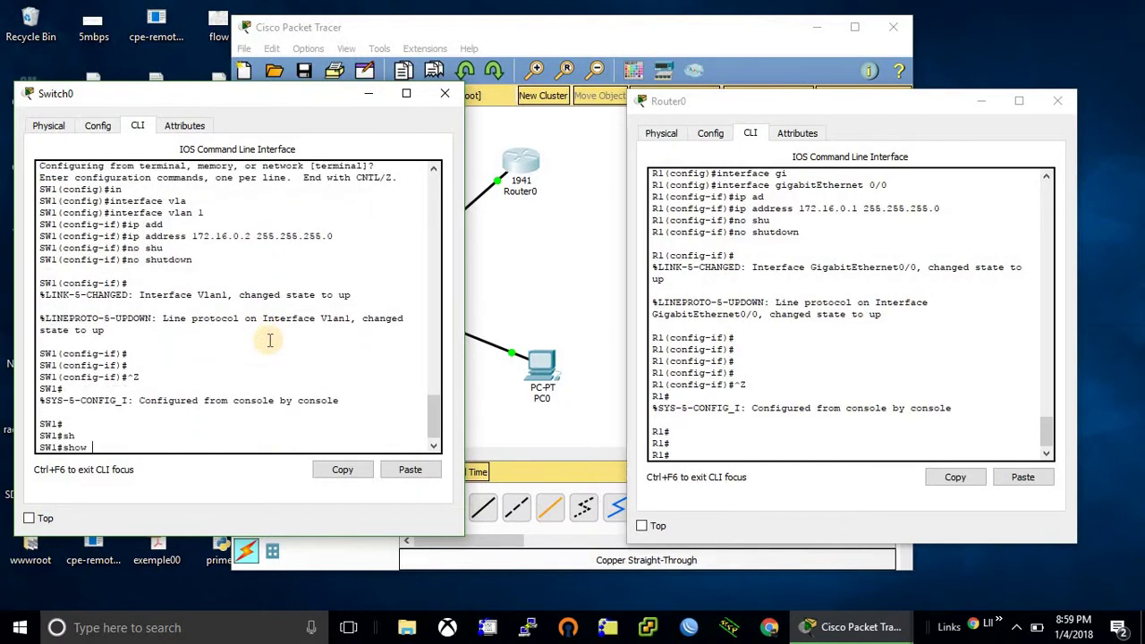
{"action": "type", "text": "int"}
{"action": "key", "text": "Tab"}
{"action": "type", "text": "vl"}
{"action": "key", "text": "Tab"}
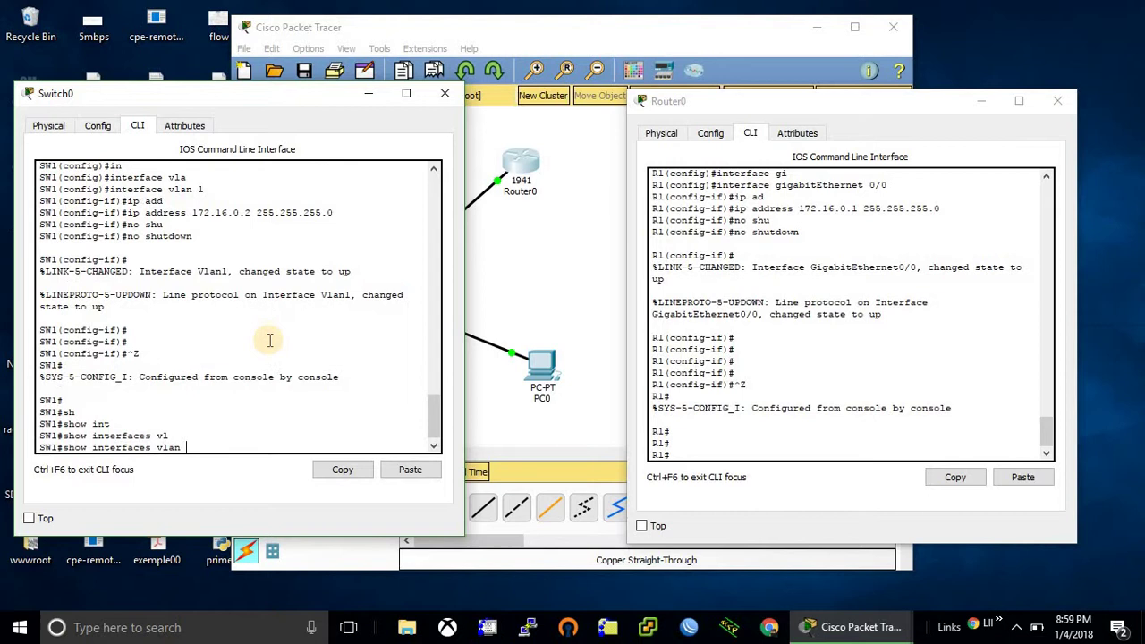
{"action": "type", "text": "1"}
{"action": "key", "text": "Return"}
- Open IP Configuration on PC0's Desktop
{"action": "left_click", "coordinate": [547, 239]}
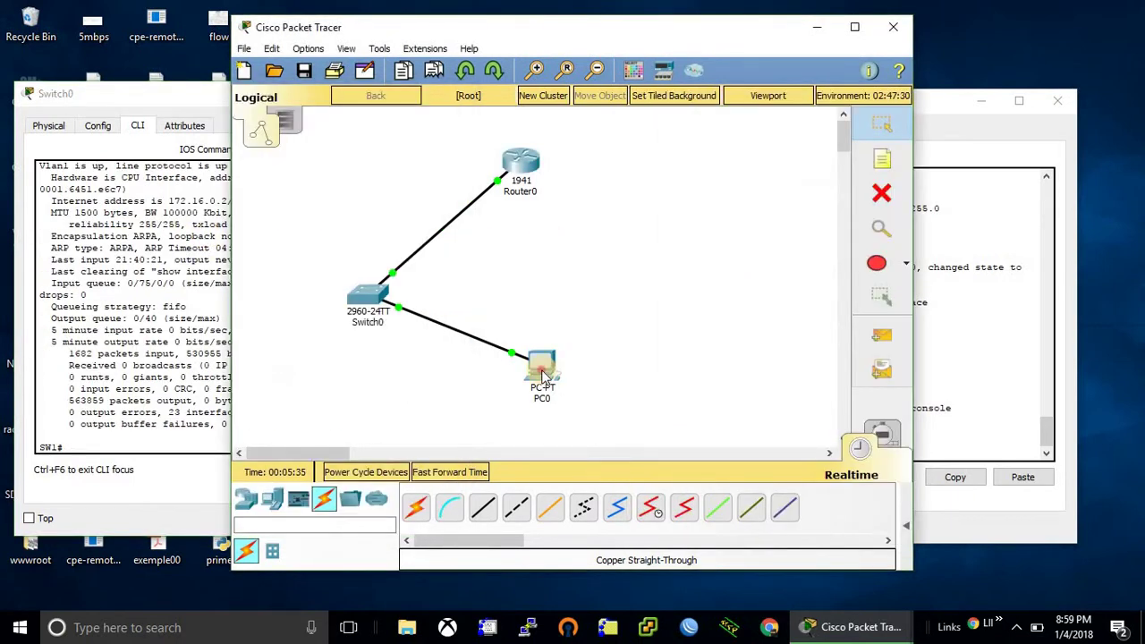
{"action": "left_click", "coordinate": [542, 375]}
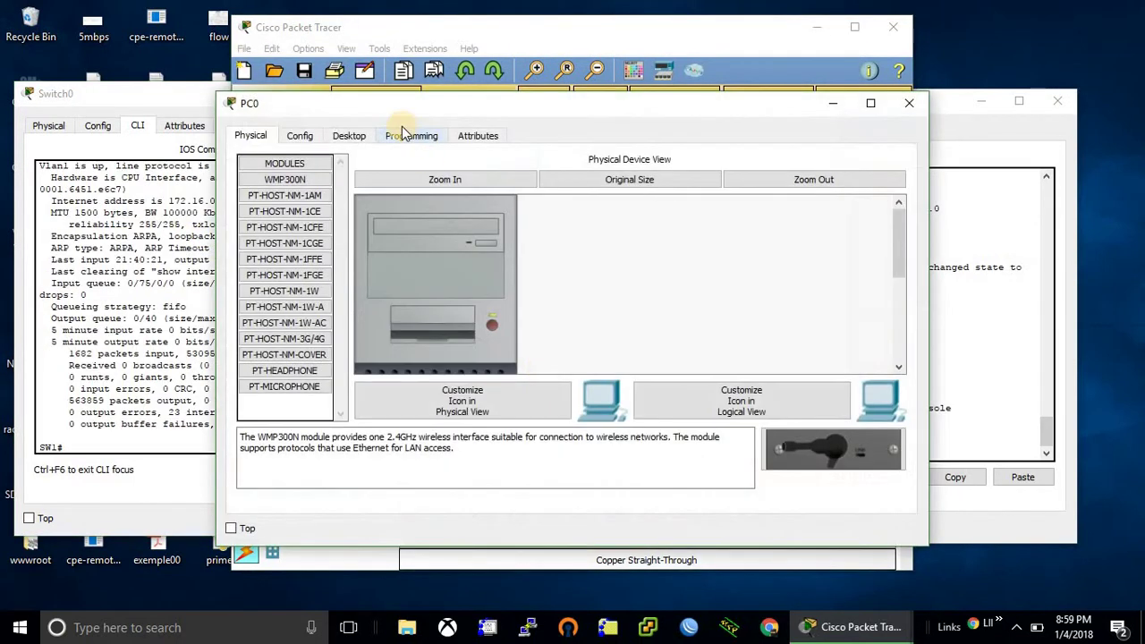
{"action": "left_click", "coordinate": [372, 136]}
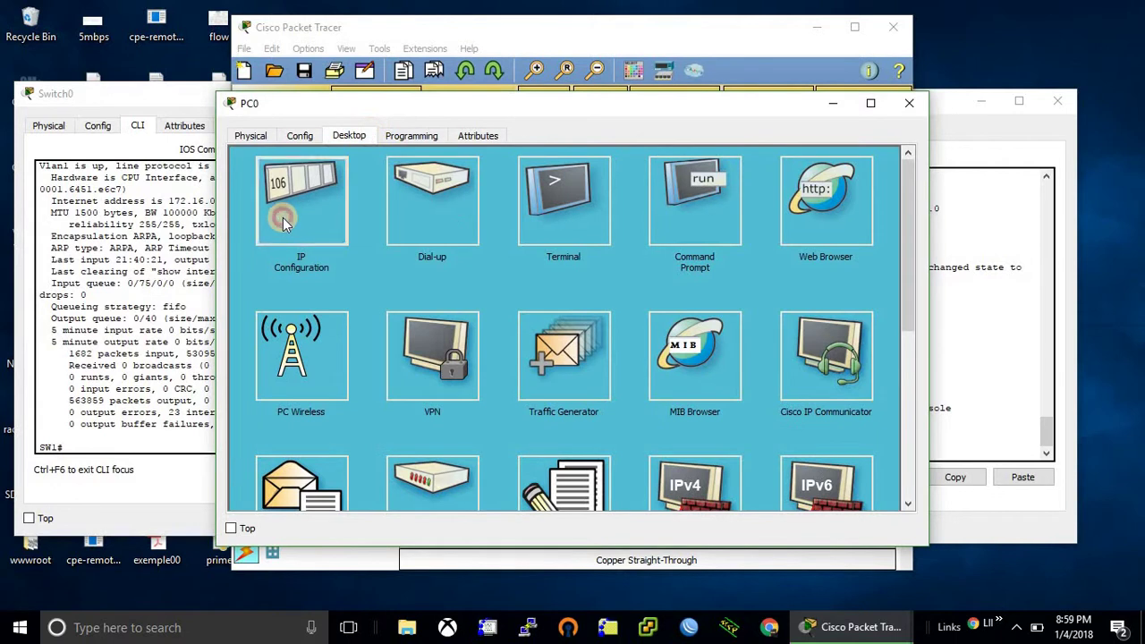
{"action": "left_click", "coordinate": [269, 215]}
- Enter IP address 172.16.0.3 and subnet mask 255.255.255.0
{"action": "left_click", "coordinate": [501, 231]}
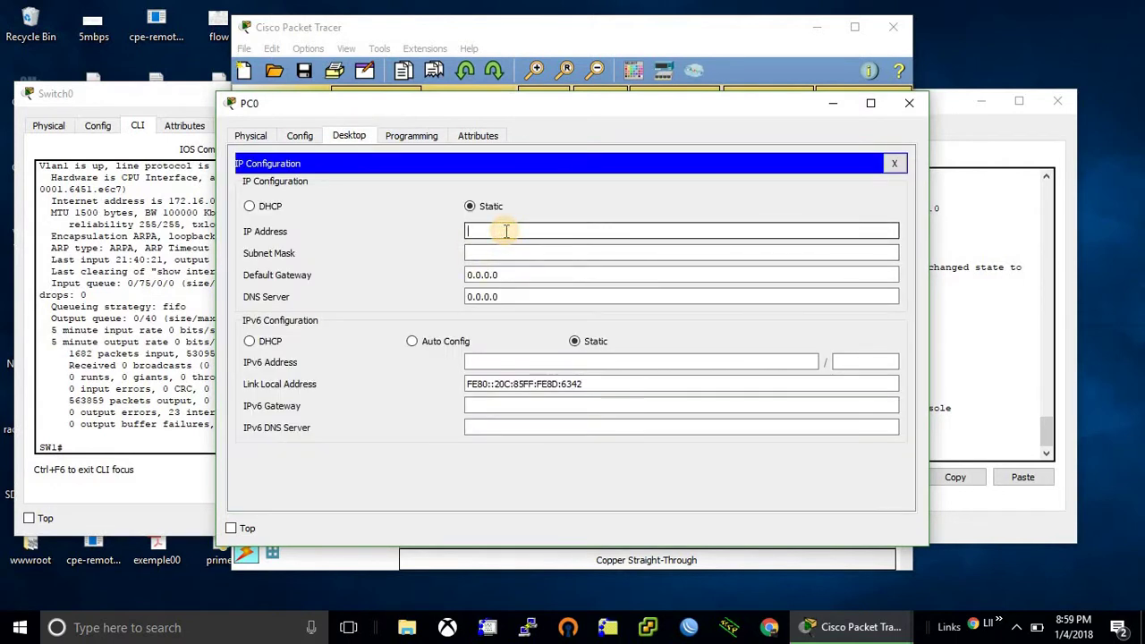
{"action": "type", "text": "172.16.0.3"}
{"action": "key", "text": "Tab"}
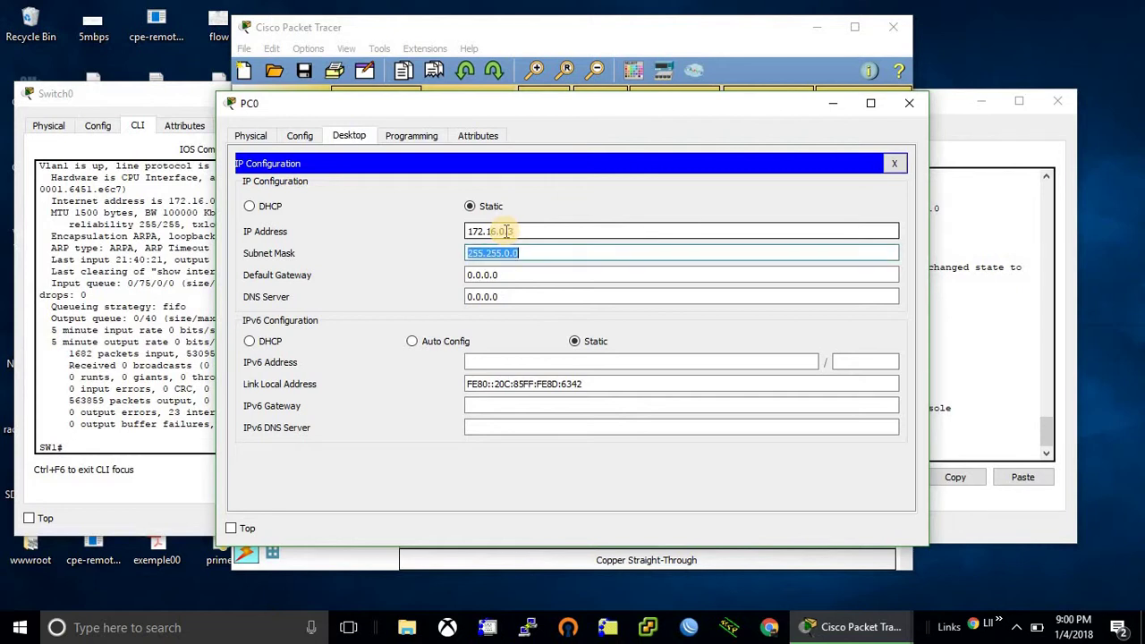
{"action": "type", "text": "155.255"}
{"action": "key", "text": "BackSpace"}
{"action": "key", "text": "BackSpace"}
{"action": "key", "text": "BackSpace"}
{"action": "key", "text": "BackSpace"}
{"action": "key", "text": "BackSpace"}
{"action": "key", "text": "BackSpace"}
{"action": "key", "text": "BackSpace"}
{"action": "type", "text": "255.255.255.0"}
- From PC0's Command Prompt, ping 172.16.0.1 and then 172.16.0.2
{"action": "left_click", "coordinate": [893, 163]}
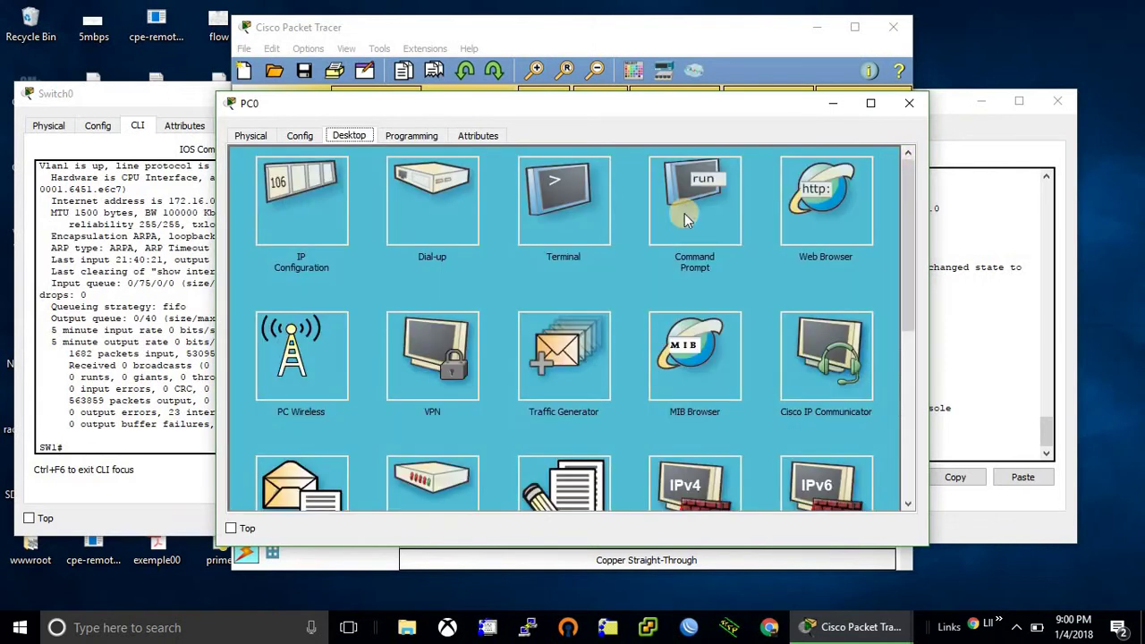
{"action": "left_click", "coordinate": [671, 211]}
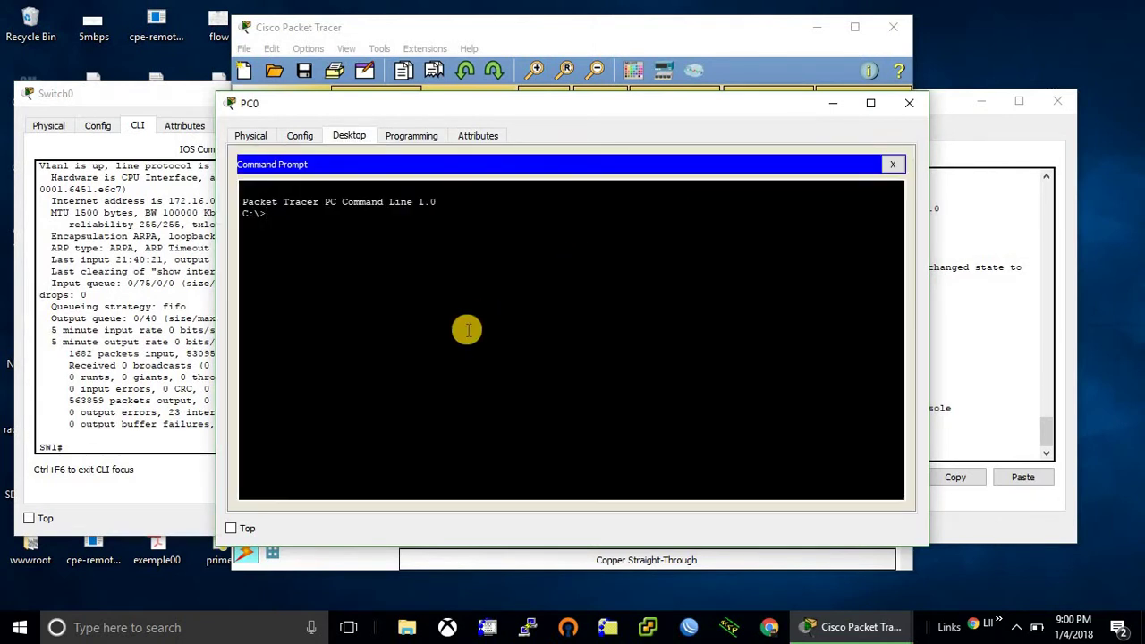
{"action": "type", "text": "ping 172.16.0.1"}
{"action": "key", "text": "Return"}
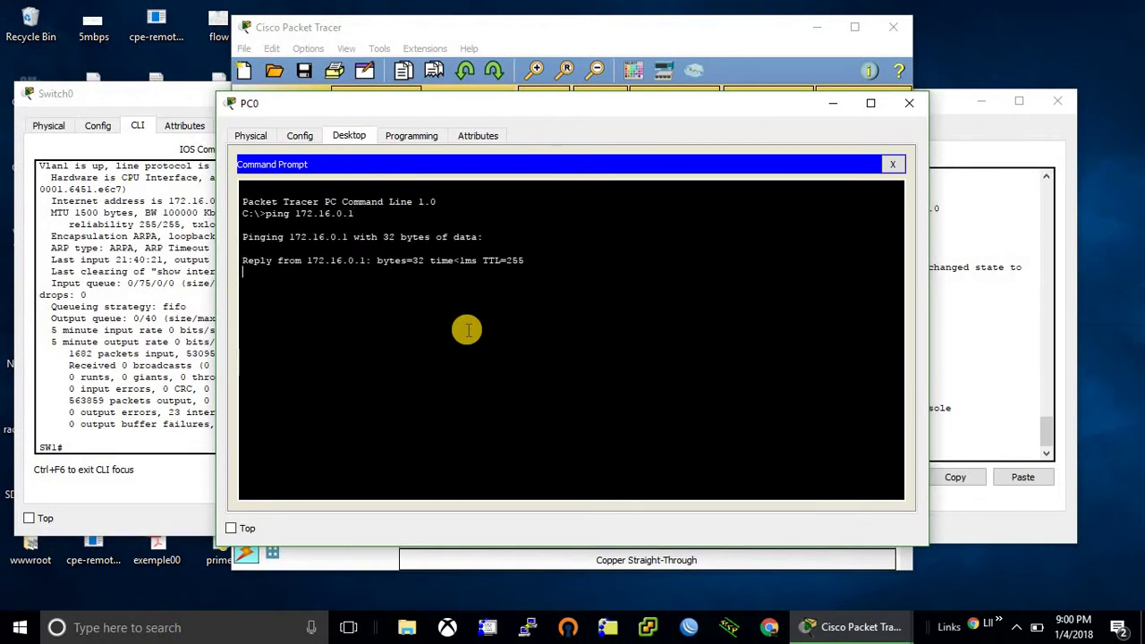
{"action": "key", "text": "ctrl+c"}
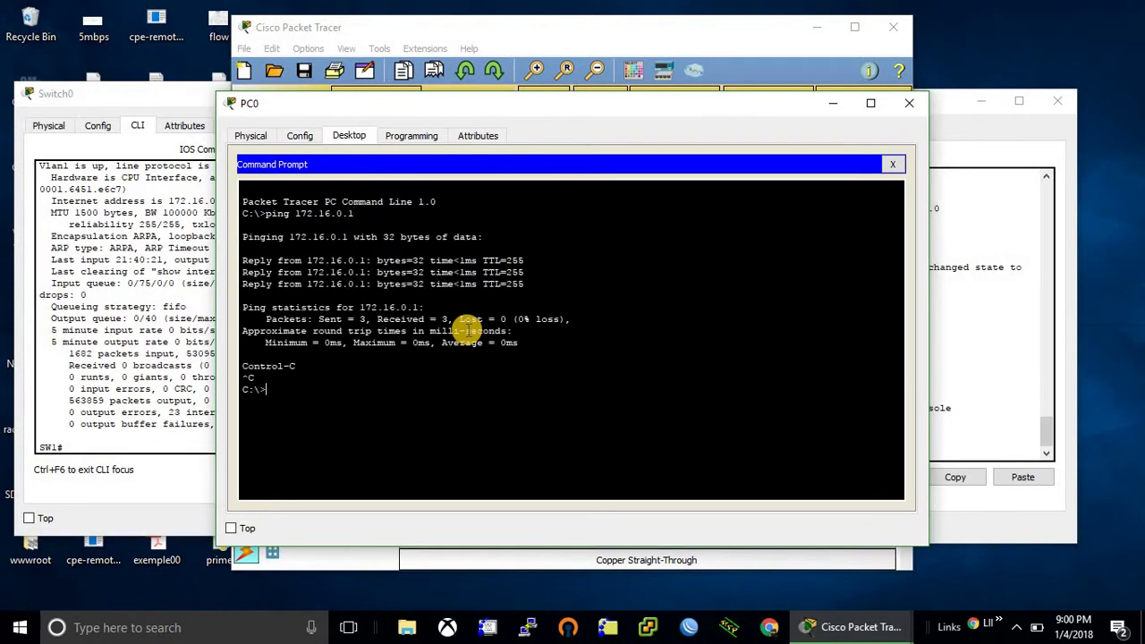
{"action": "key", "text": "Up"}
{"action": "key", "text": "BackSpace"}
{"action": "type", "text": "2.16.0."}
{"action": "key", "text": "Return"}
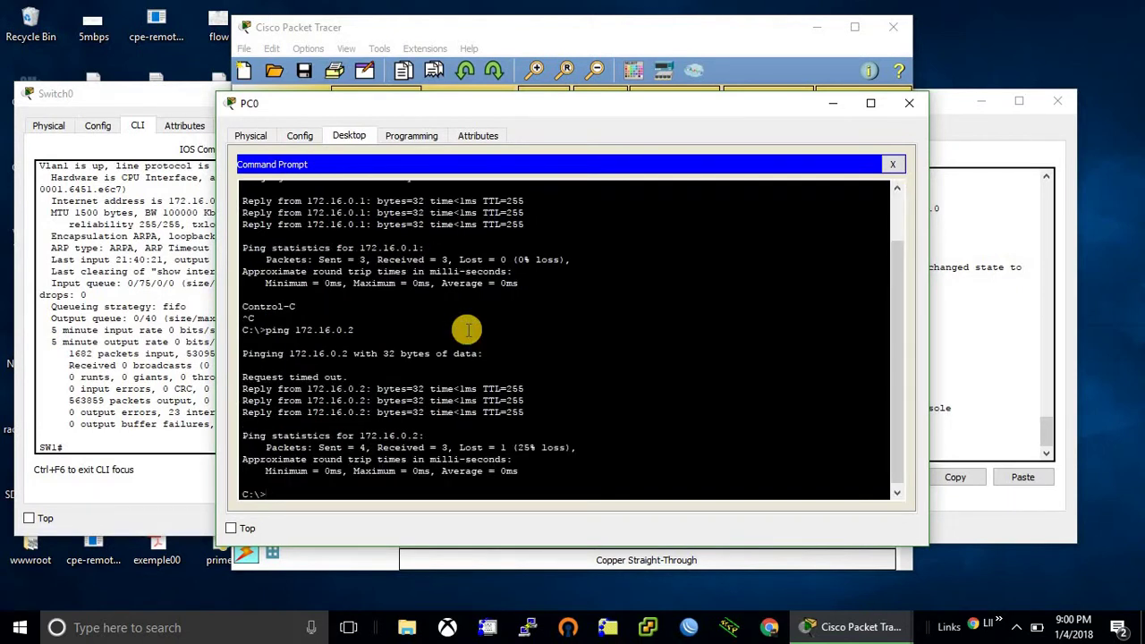
- Telnet from PC0 to 172.16.0.1, then close the Command Prompt
{"action": "type", "text": "telnet 172.16.0.1"}
{"action": "key", "text": "Return"}
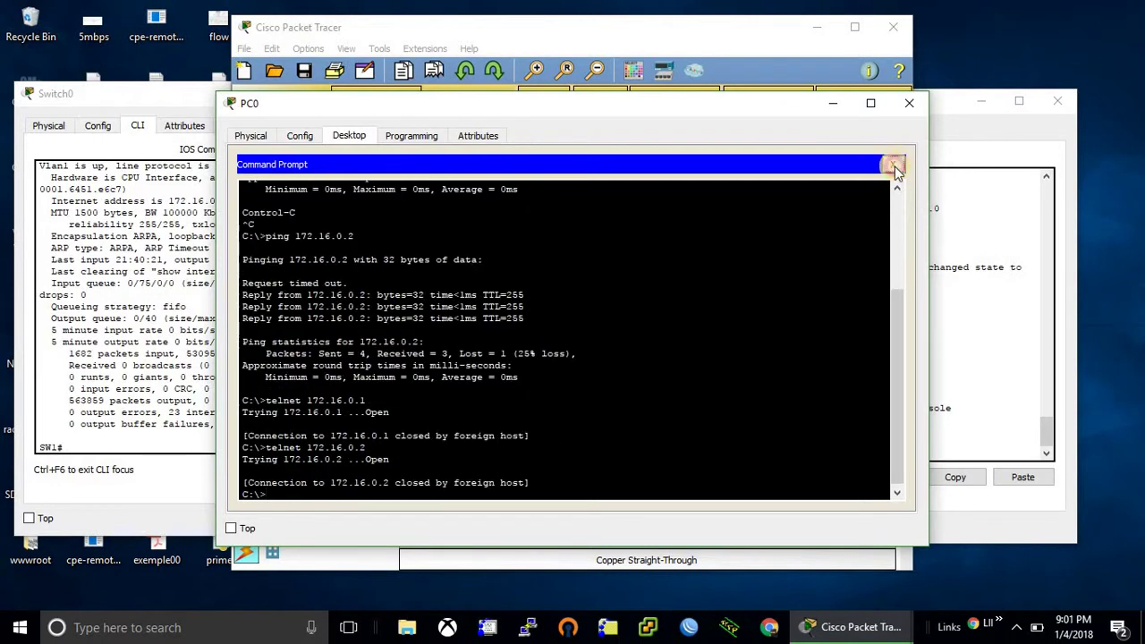
{"action": "left_click", "coordinate": [892, 164]}
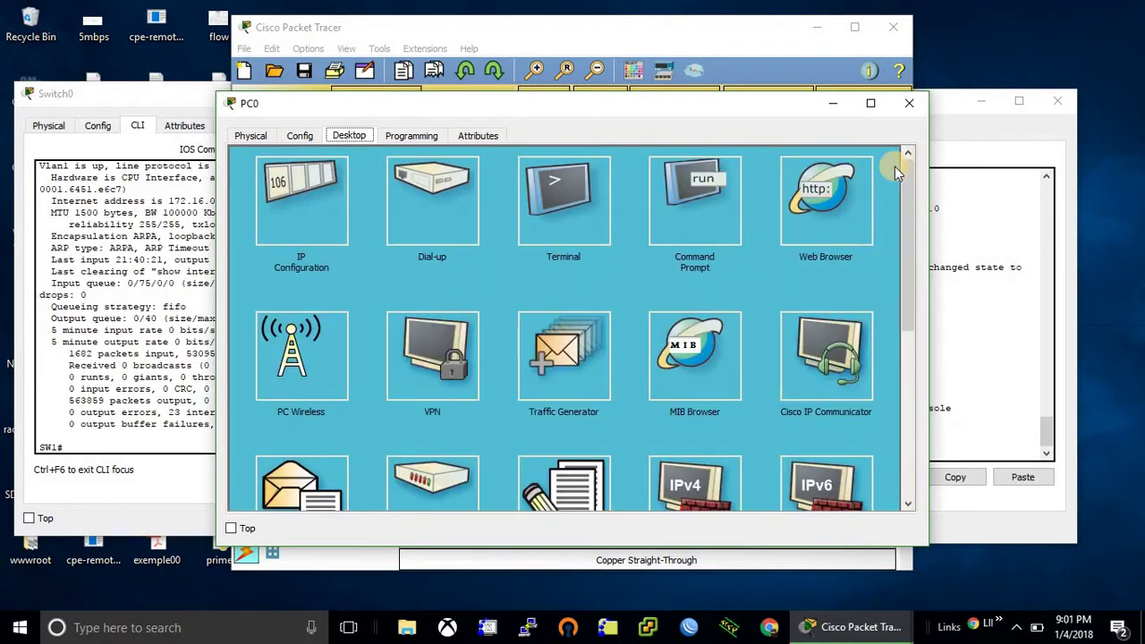
- Open Router0's CLI and enter global configuration mode with configure terminal
{"action": "left_click", "coordinate": [909, 103]}
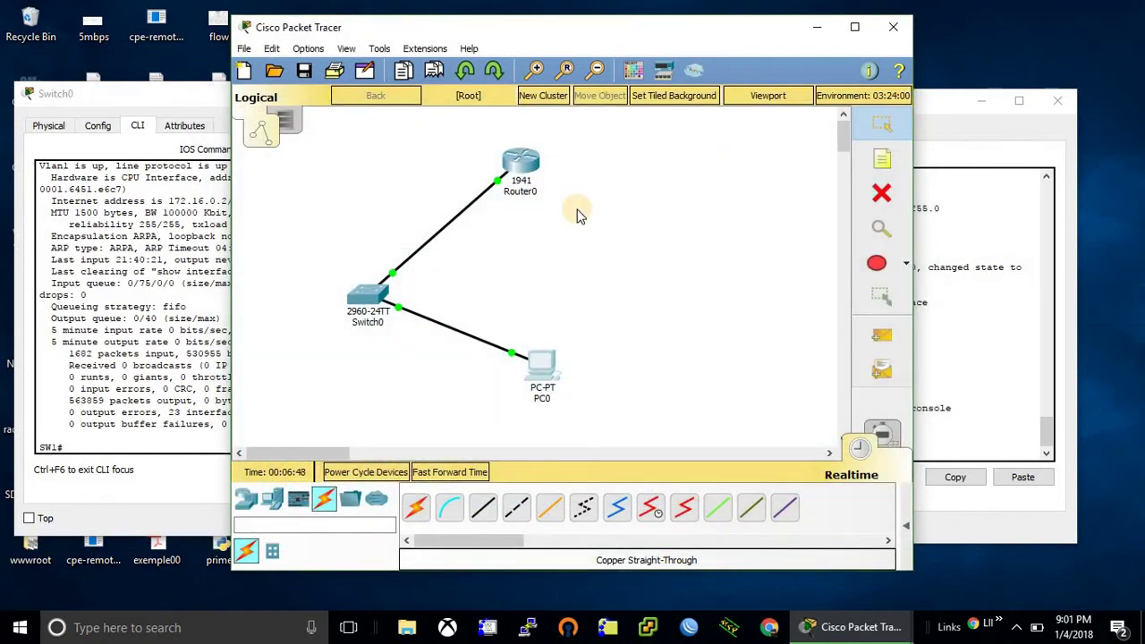
{"action": "left_click", "coordinate": [526, 170]}
{"action": "left_click", "coordinate": [771, 285]}
{"action": "key", "text": "Return"}
{"action": "key", "text": "Return"}
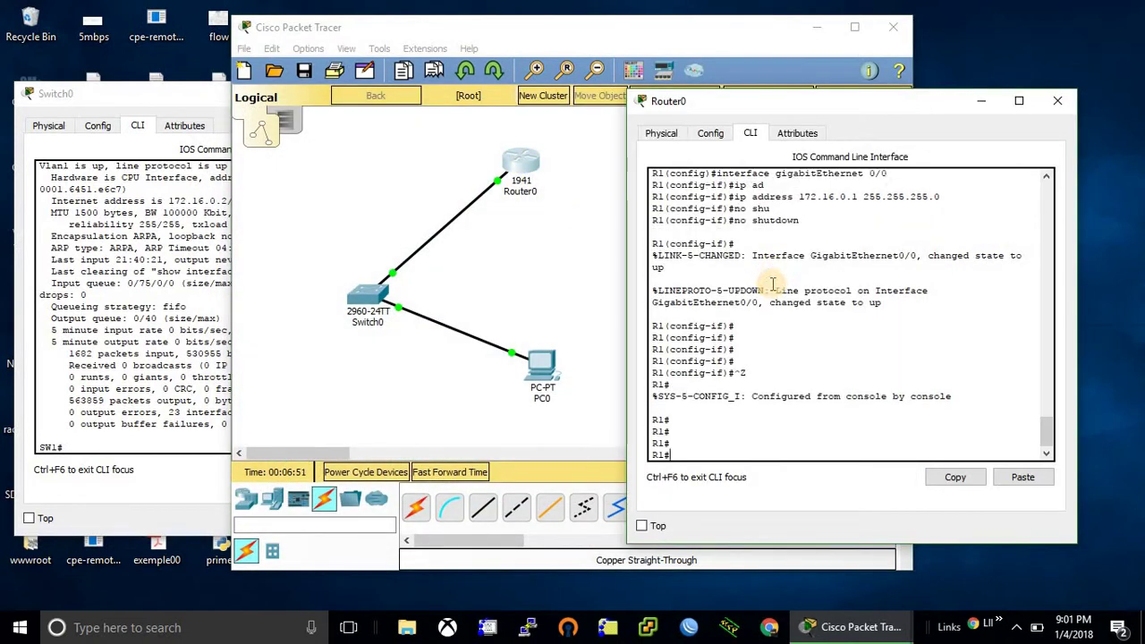
{"action": "type", "text": "conf"}
{"action": "key", "text": "Tab"}
{"action": "type", "text": "ter"}
{"action": "key", "text": "Tab"}
{"action": "key", "text": "Return"}
{"action": "key", "text": "Return"}
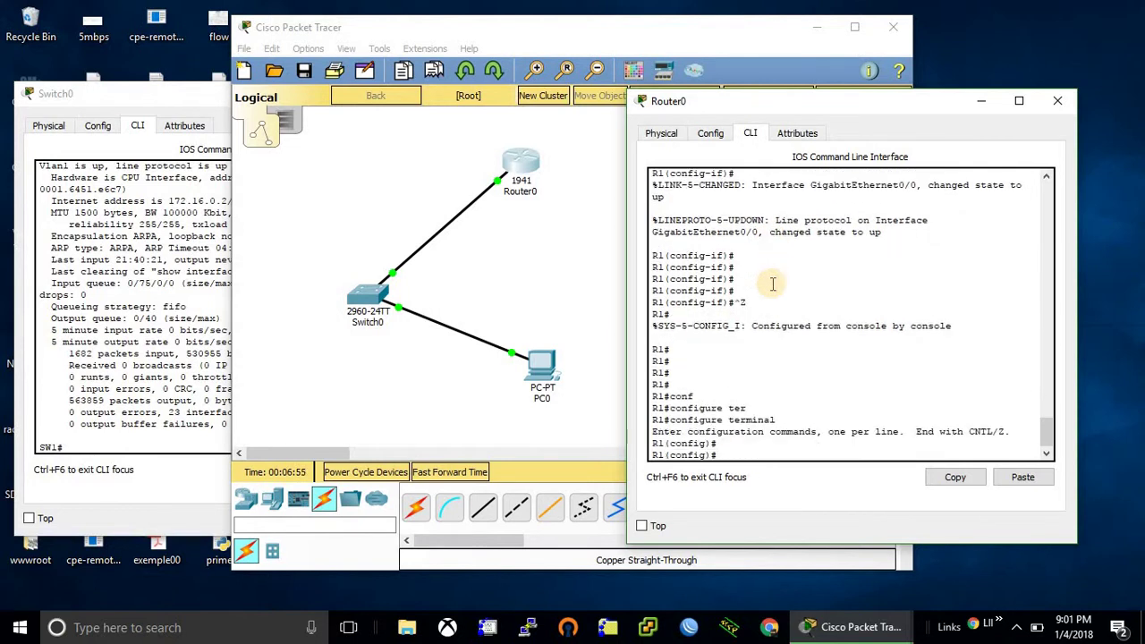
- Set an enable secret on the router
{"action": "type", "text": "ena"}
{"action": "key", "text": "Tab"}
{"action": "type", "text": "se"}
{"action": "key", "text": "Tab"}
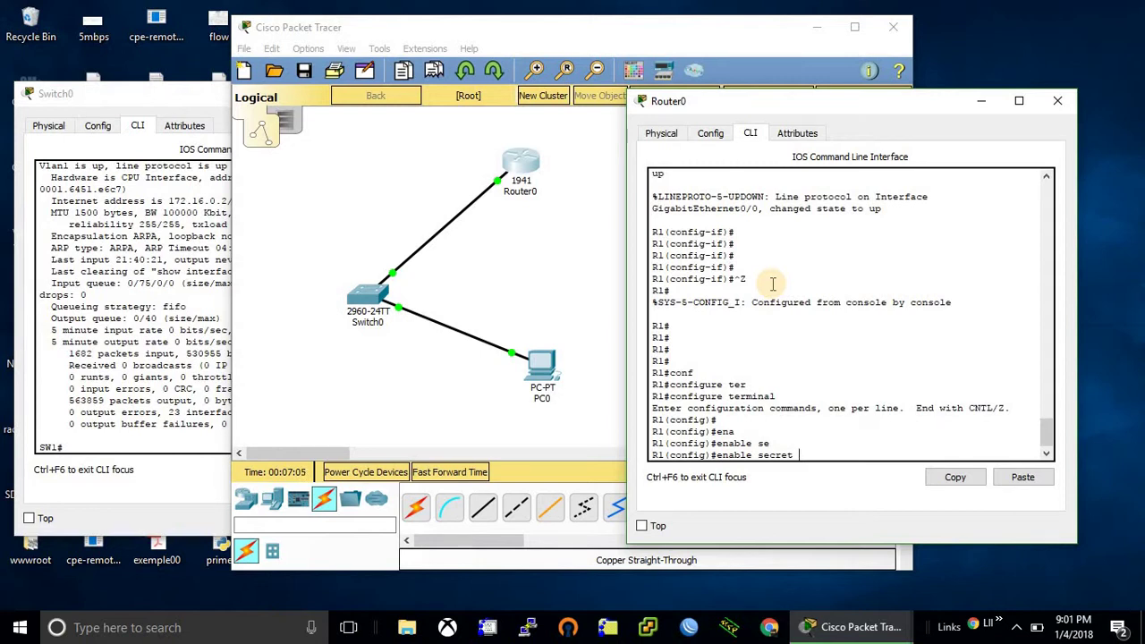
{"action": "type", "text": "enable"}
{"action": "key", "text": "Return"}
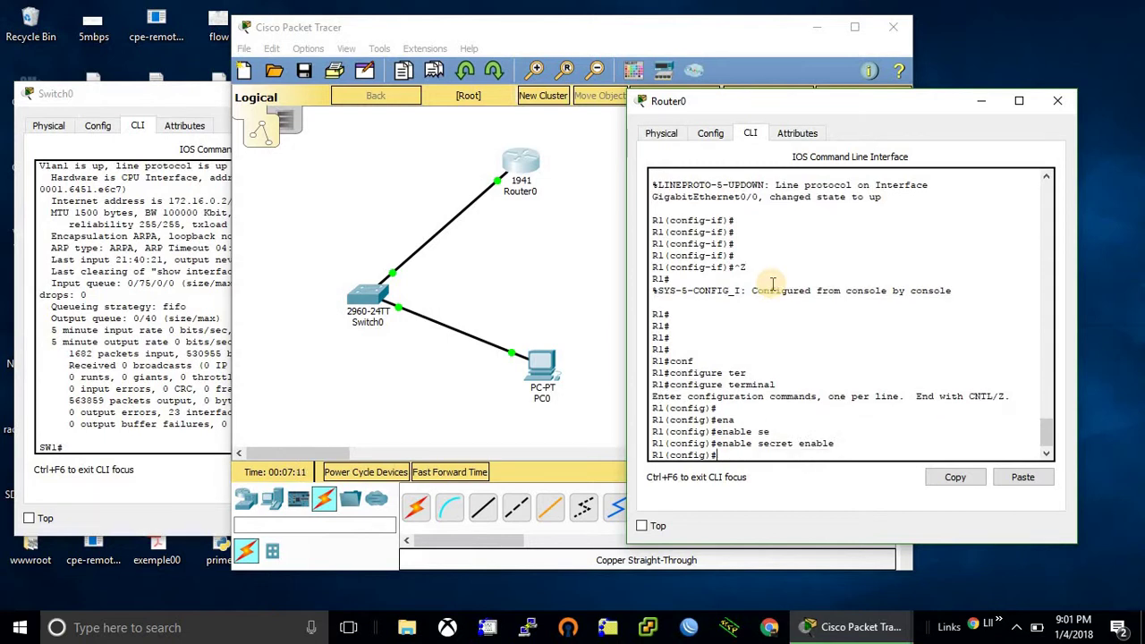
- Assign a password to Router0's vty lines 0 4
{"action": "type", "text": "lin"}
{"action": "key", "text": "Tab"}
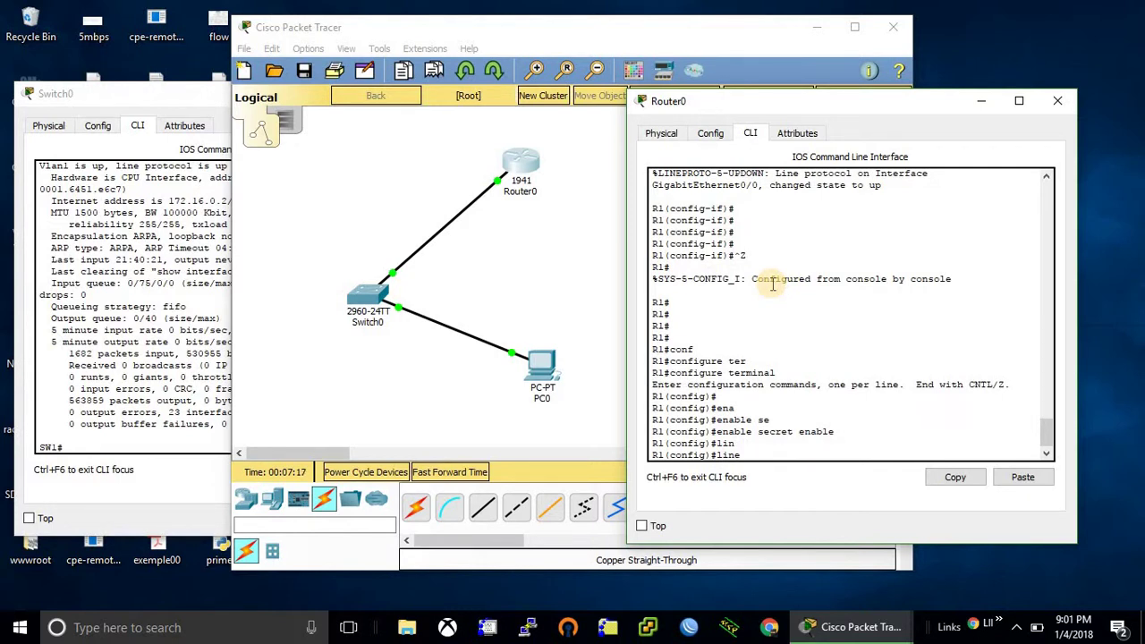
{"action": "type", "text": "vt"}
{"action": "key", "text": "Tab"}
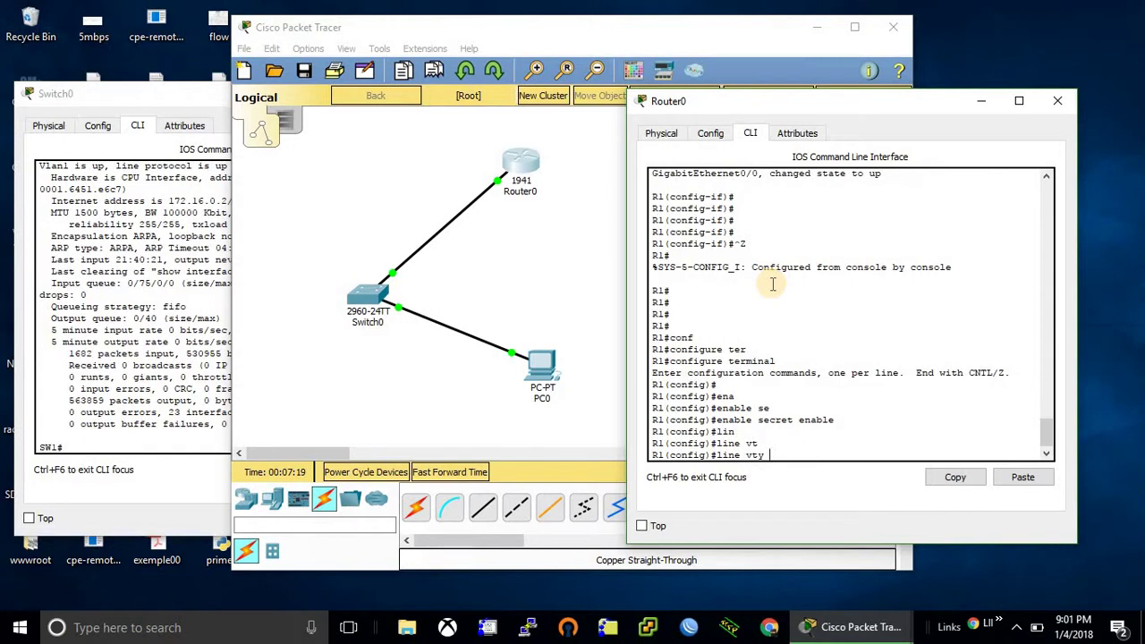
{"action": "type", "text": "0 4"}
{"action": "key", "text": "Return"}
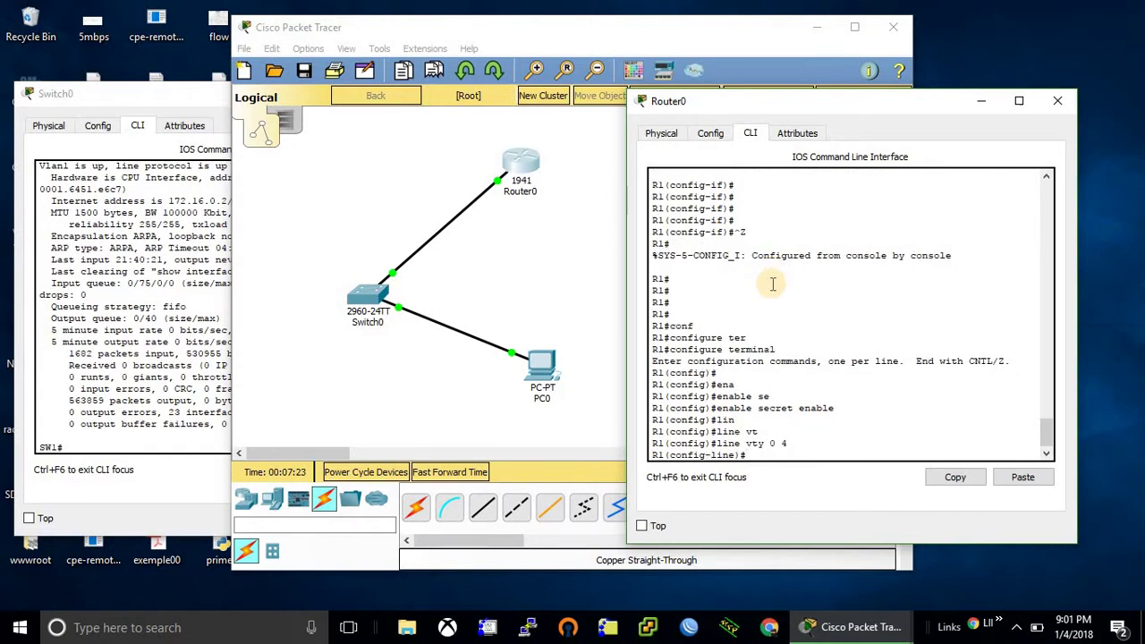
{"action": "type", "text": "pass"}
{"action": "key", "text": "Tab"}
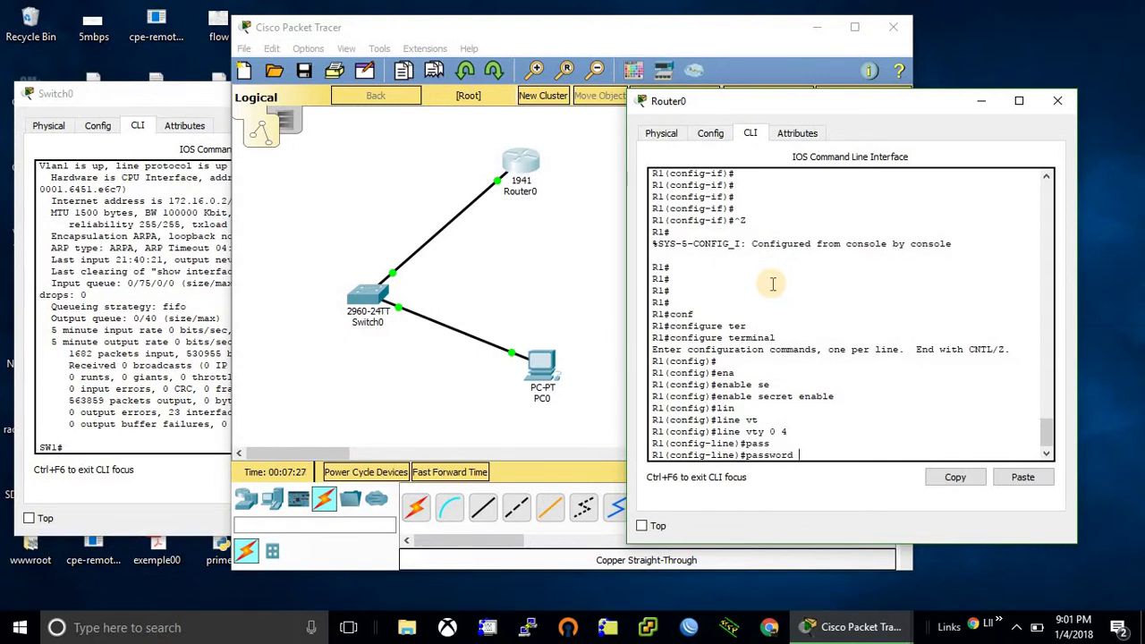
{"action": "type", "text": "t"}
{"action": "key", "text": "BackSpace"}
{"action": "type", "text": "vtypassword"}
{"action": "key", "text": "Return"}
- Require login on the router's vty lines and exit configuration mode
{"action": "type", "text": "login"}
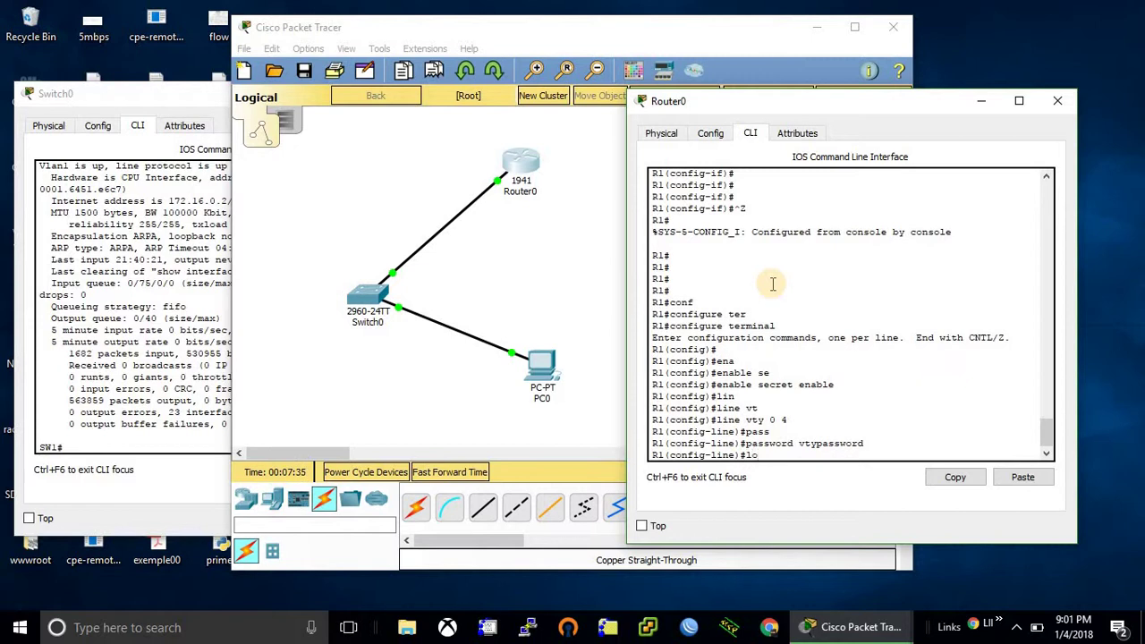
{"action": "key", "text": "Return"}
{"action": "key", "text": "Up"}
{"action": "key", "text": "Return"}
{"action": "key", "text": "Return"}
{"action": "key", "text": "ctrl+z"}
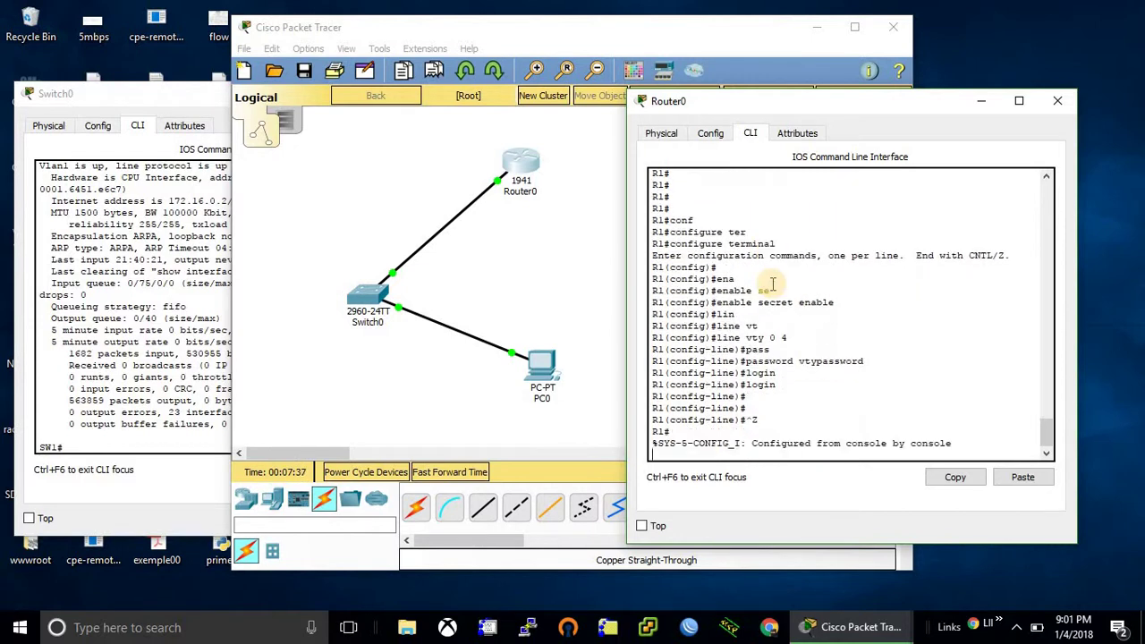
{"action": "key", "text": "Return"}
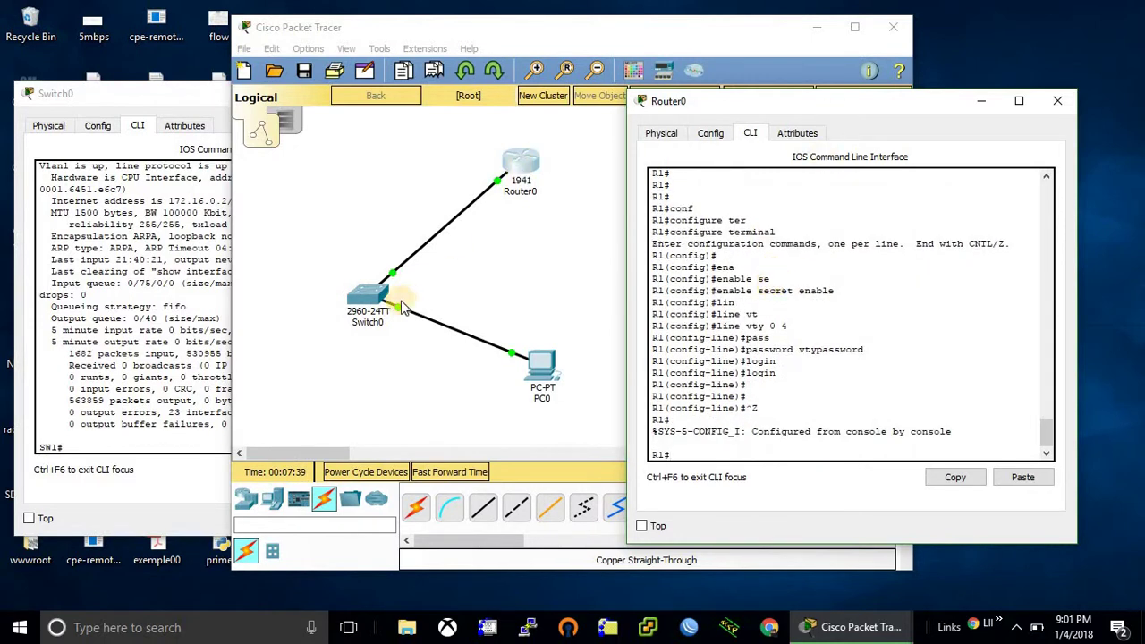
- Enter global configuration mode in Switch0's CLI
{"action": "left_click", "coordinate": [373, 301]}
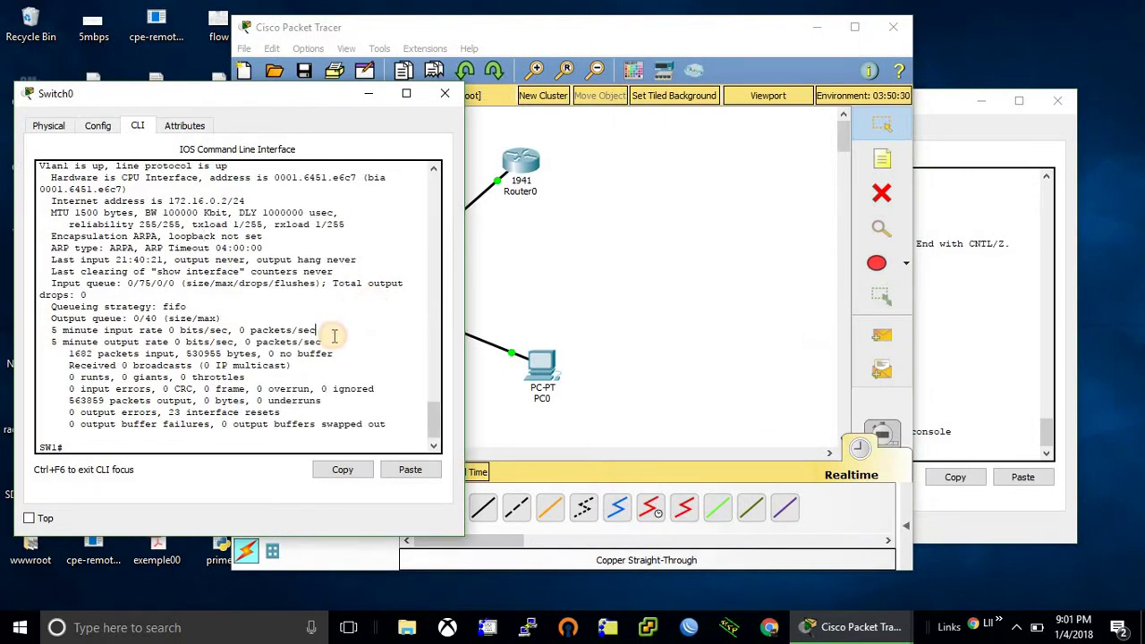
{"action": "type", "text": "conf"}
{"action": "key", "text": "Tab"}
{"action": "type", "text": "ter"}
{"action": "key", "text": "Tab"}
{"action": "key", "text": "Return"}
{"action": "key", "text": "Return"}
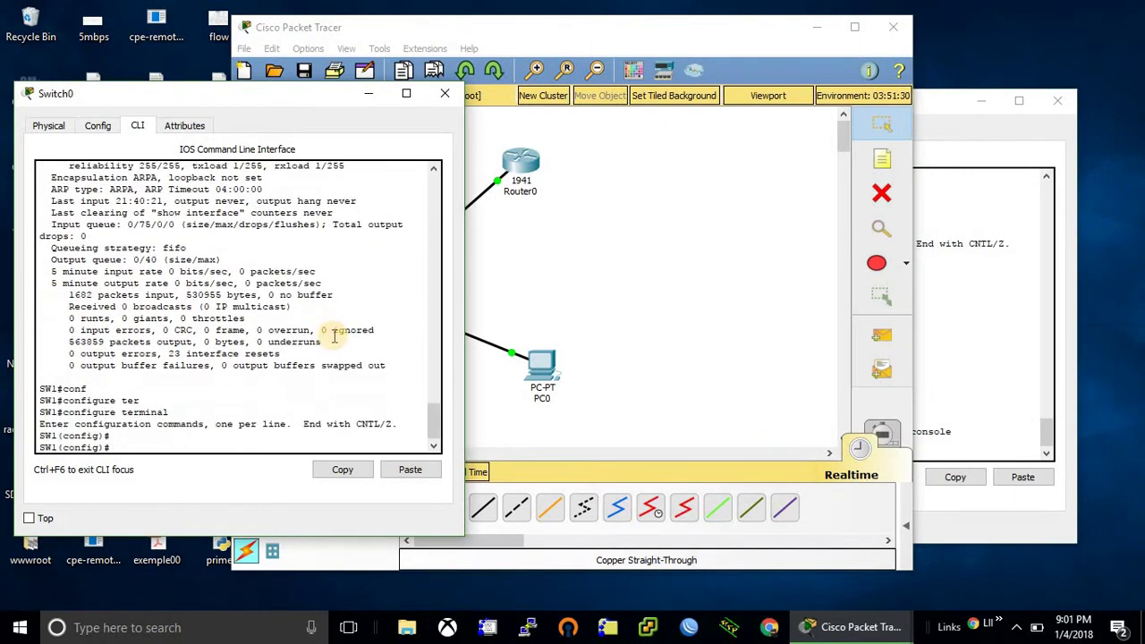
- Set an enable secret on the switch
{"action": "type", "text": "en"}
{"action": "key", "text": "Tab"}
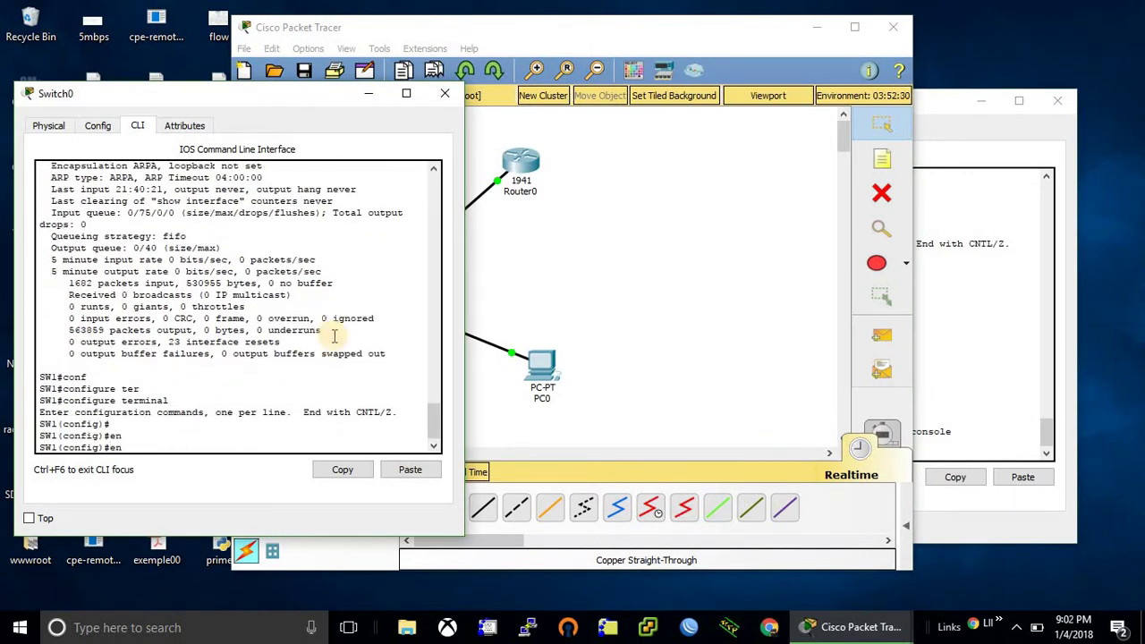
{"action": "type", "text": "as"}
{"action": "key", "text": "Tab"}
{"action": "type", "text": "e"}
{"action": "key", "text": "Tab"}
{"action": "key", "text": "BackSpace"}
{"action": "type", "text": "se"}
{"action": "key", "text": "Tab"}
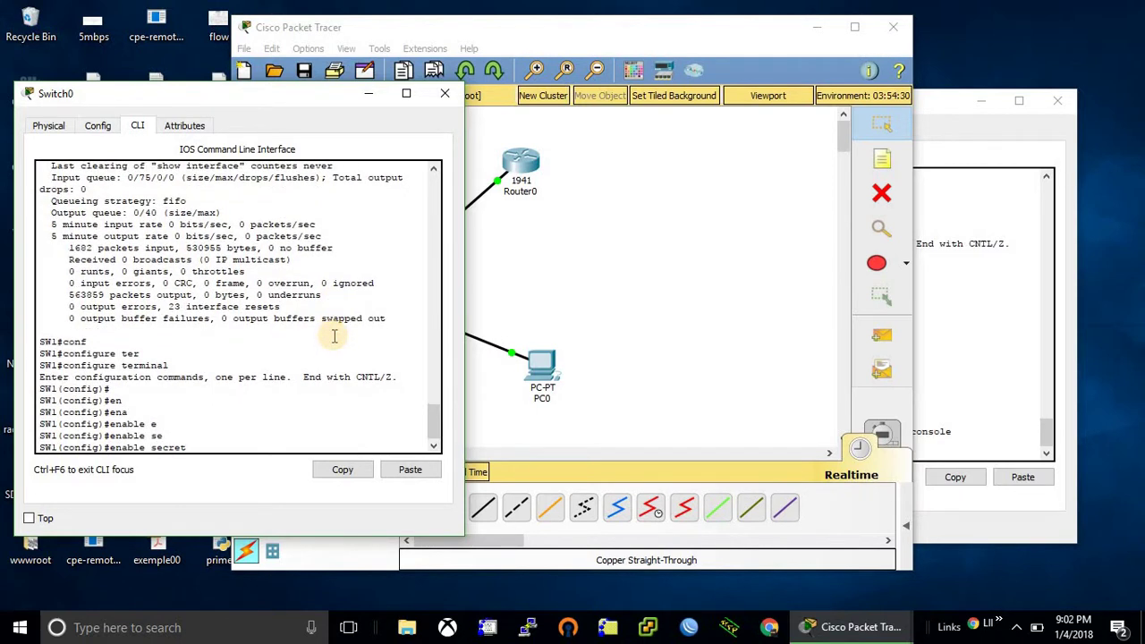
{"action": "type", "text": "enable"}
{"action": "key", "text": "Return"}
- Give the switch's vty lines 0 4 a telnet password
{"action": "type", "text": "lin"}
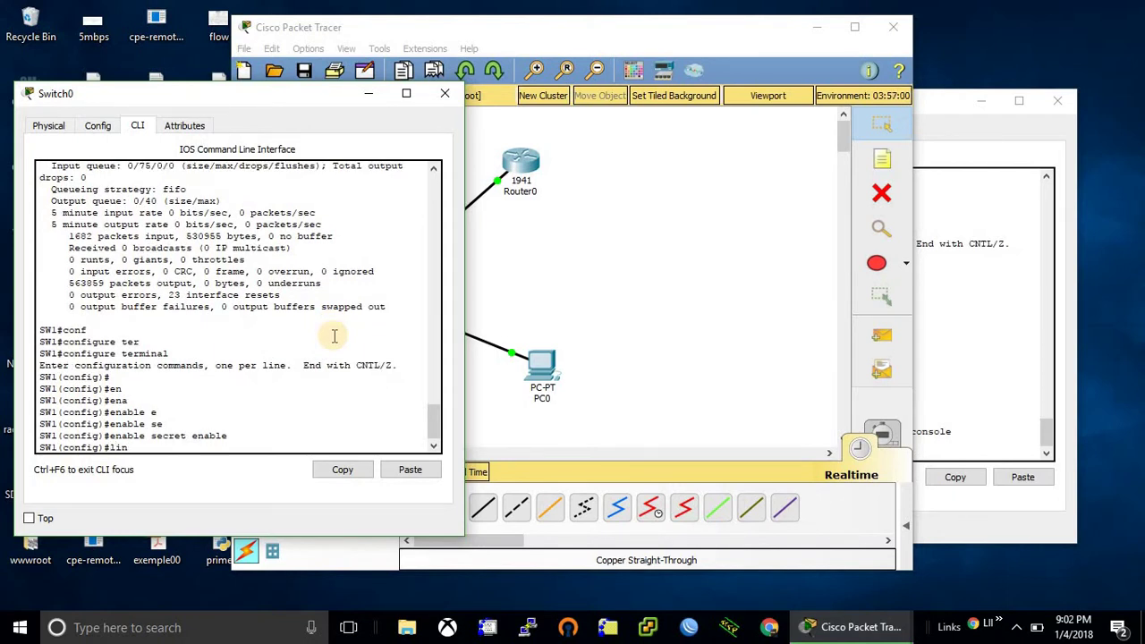
{"action": "key", "text": "Tab"}
{"action": "type", "text": "vt"}
{"action": "key", "text": "Tab"}
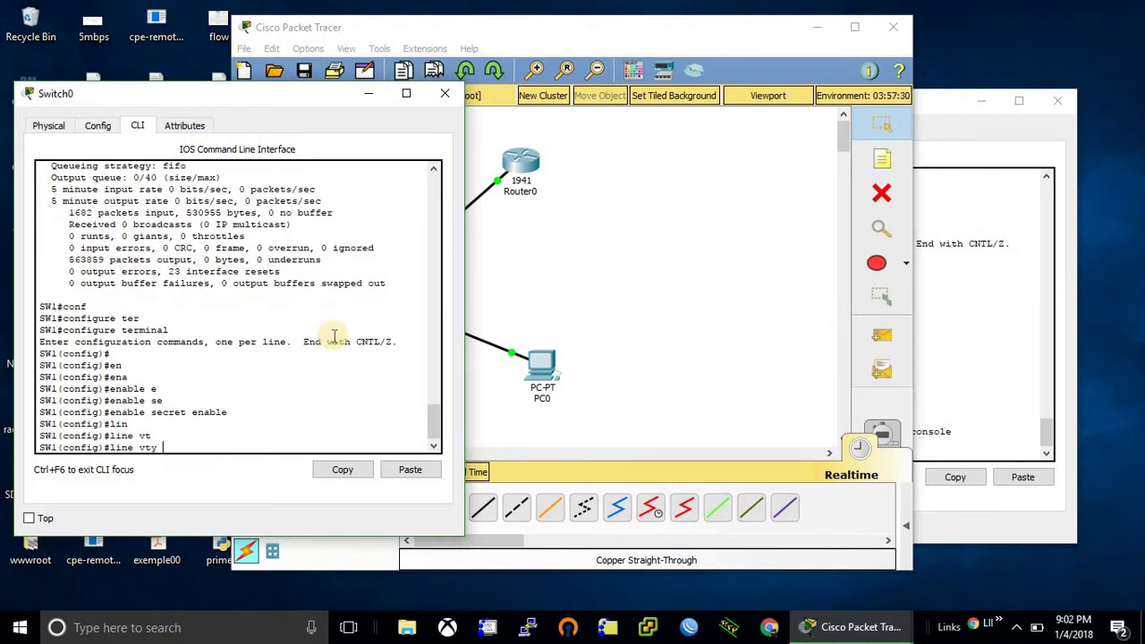
{"action": "type", "text": "0 4"}
{"action": "key", "text": "Return"}
{"action": "type", "text": "pass"}
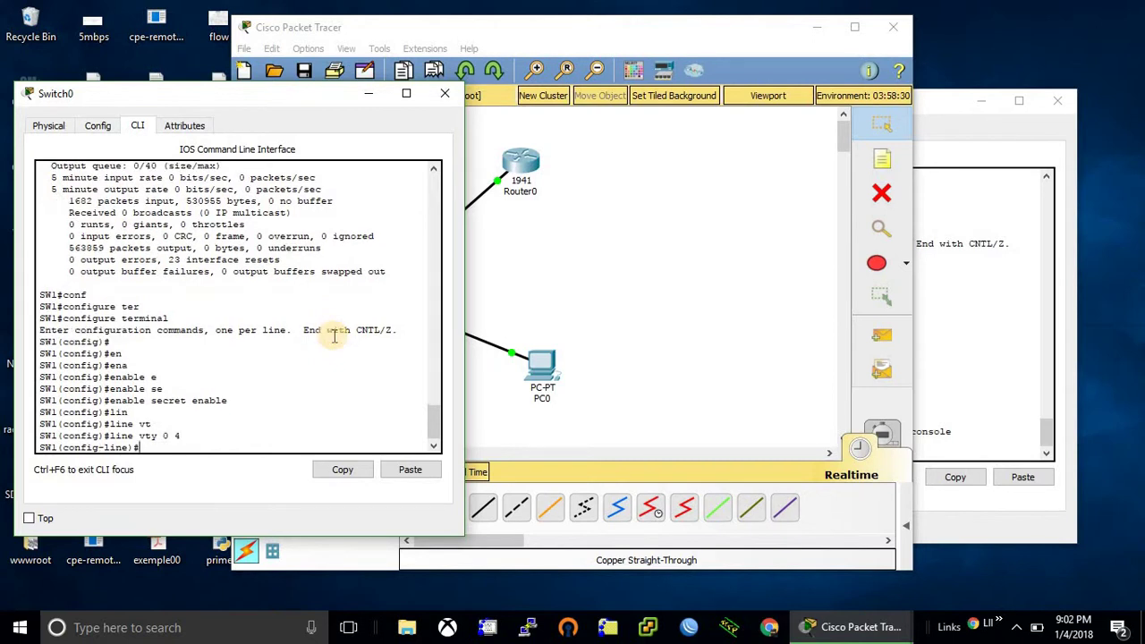
{"action": "key", "text": "Tab"}
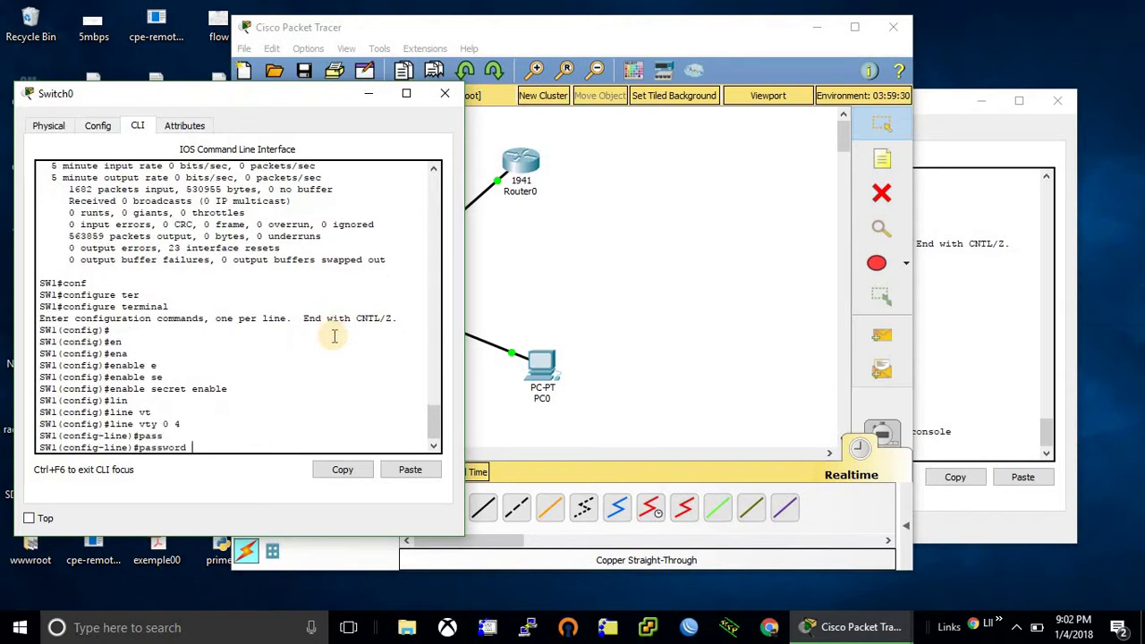
{"action": "type", "text": "vtypassword"}
{"action": "key", "text": "Return"}
- Require login on the switch's vty lines, exit configuration mode, and return to the topology
{"action": "type", "text": "lo"}
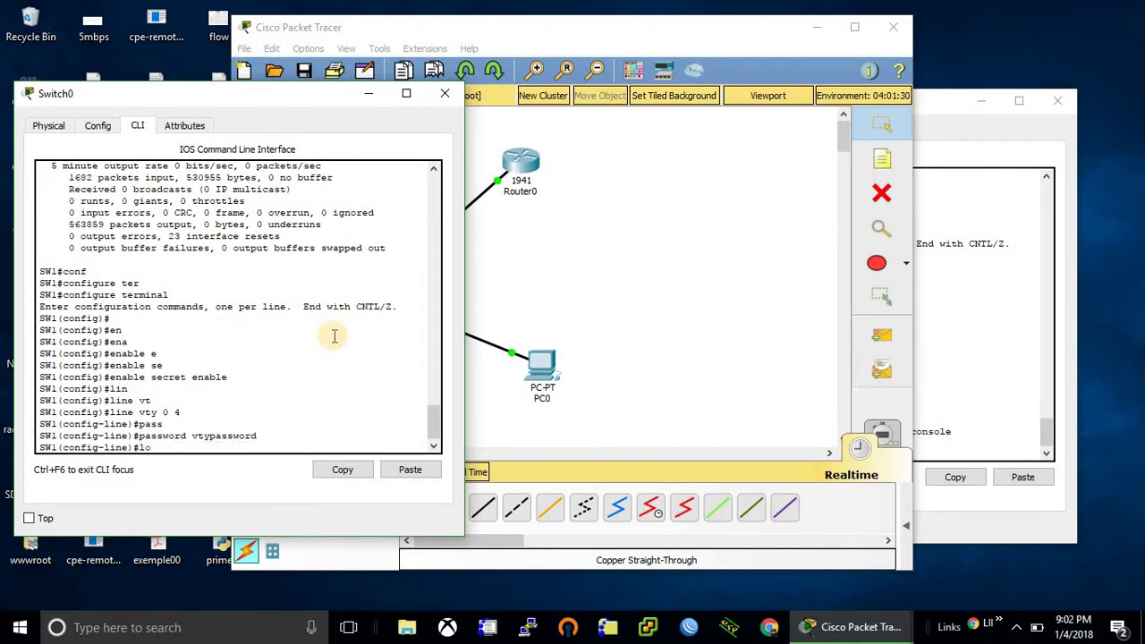
{"action": "type", "text": "gin"}
{"action": "key", "text": "Return"}
{"action": "key", "text": "Up"}
{"action": "key", "text": "Return"}
{"action": "key", "text": "Return"}
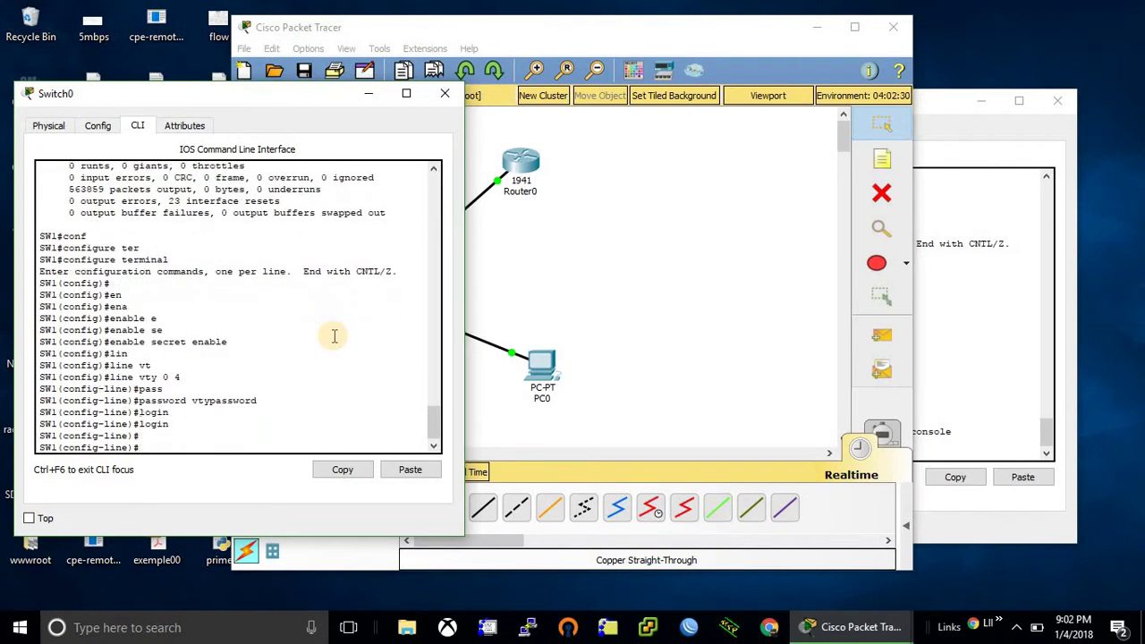
{"action": "key", "text": "Return"}
{"action": "key", "text": "ctrl+z"}
{"action": "key", "text": "Return"}
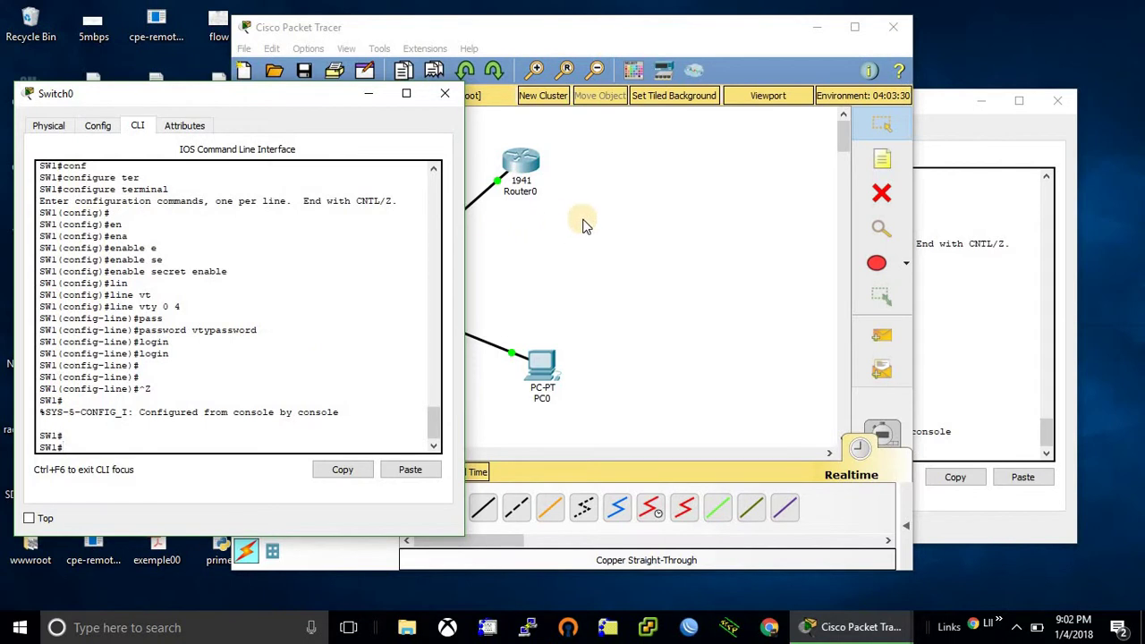
{"action": "left_click", "coordinate": [582, 221]}
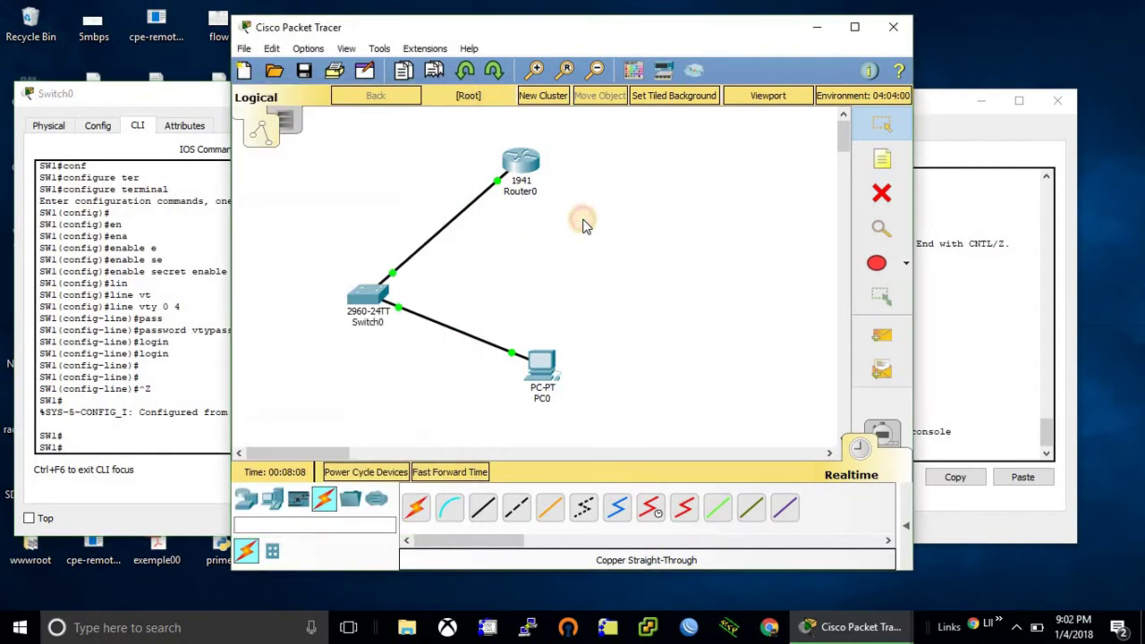
- From PC0's Command Prompt, telnet to the router at 172.16.0.1
{"action": "left_click", "coordinate": [542, 371]}
{"action": "left_click", "coordinate": [667, 209]}
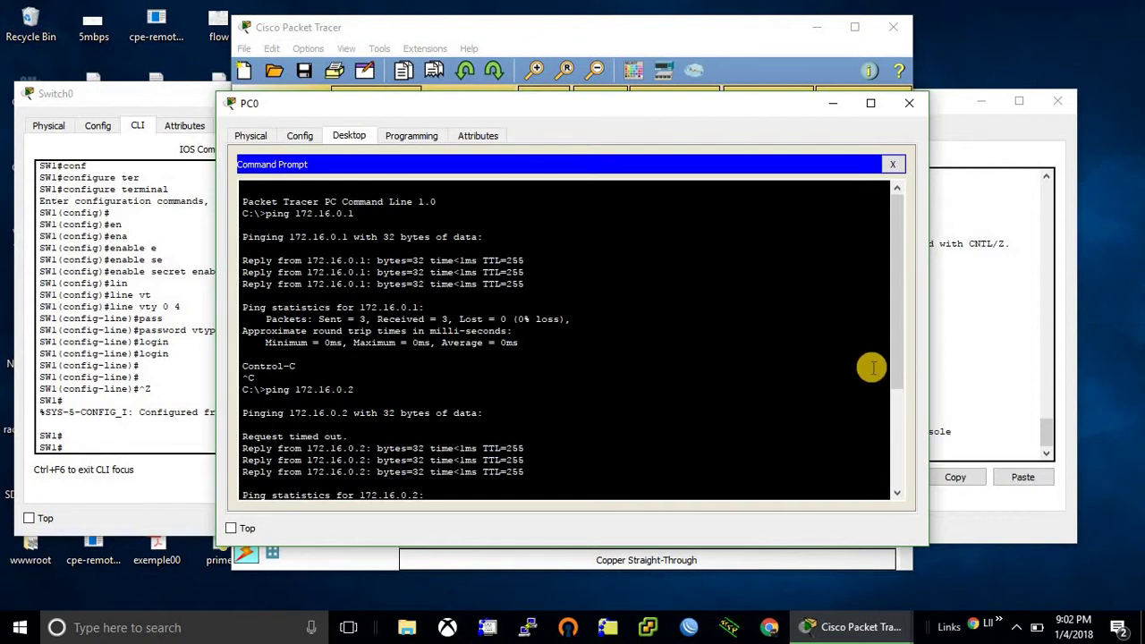
{"action": "left_click_drag", "start_coordinate": [896, 357], "coordinate": [892, 488]}
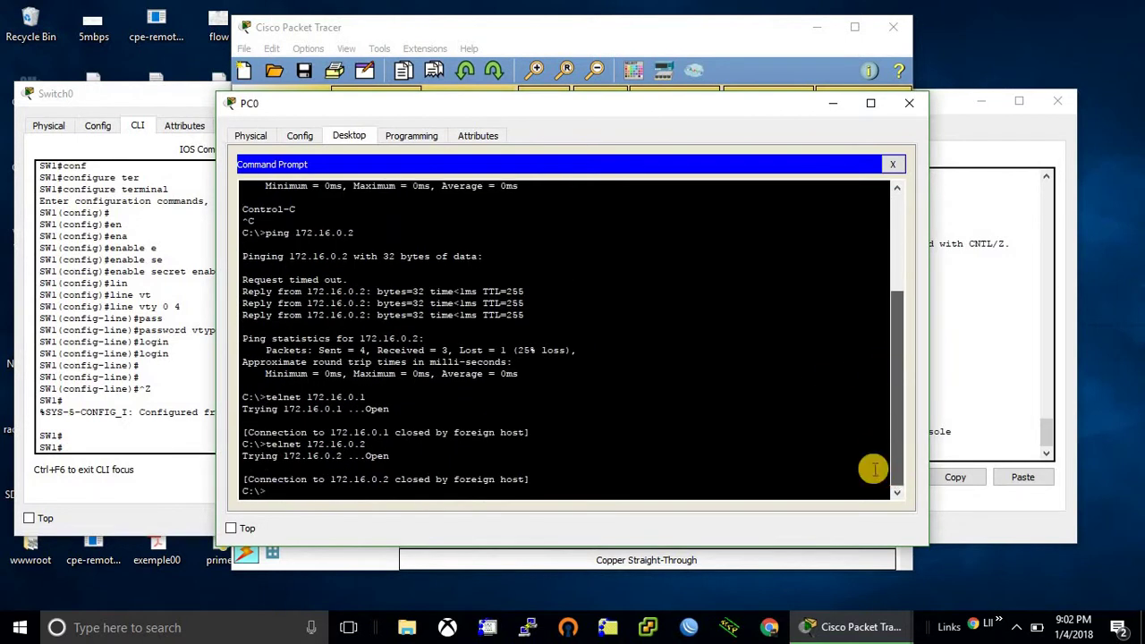
{"action": "key", "text": "BackSpace"}
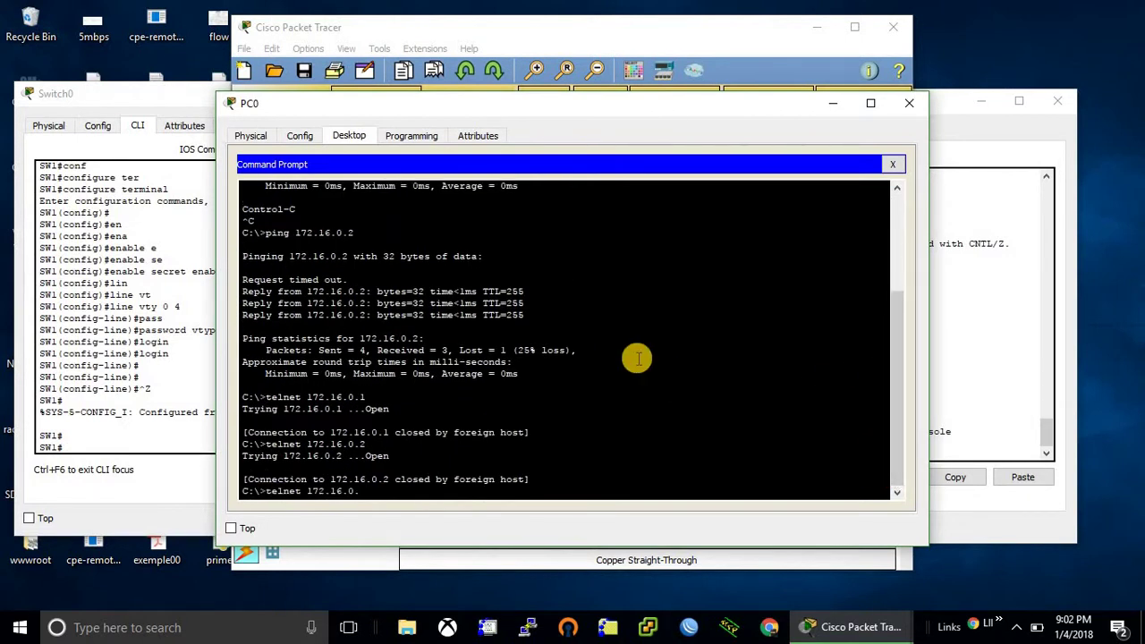
{"action": "type", "text": "1"}
{"action": "key", "text": "Return"}
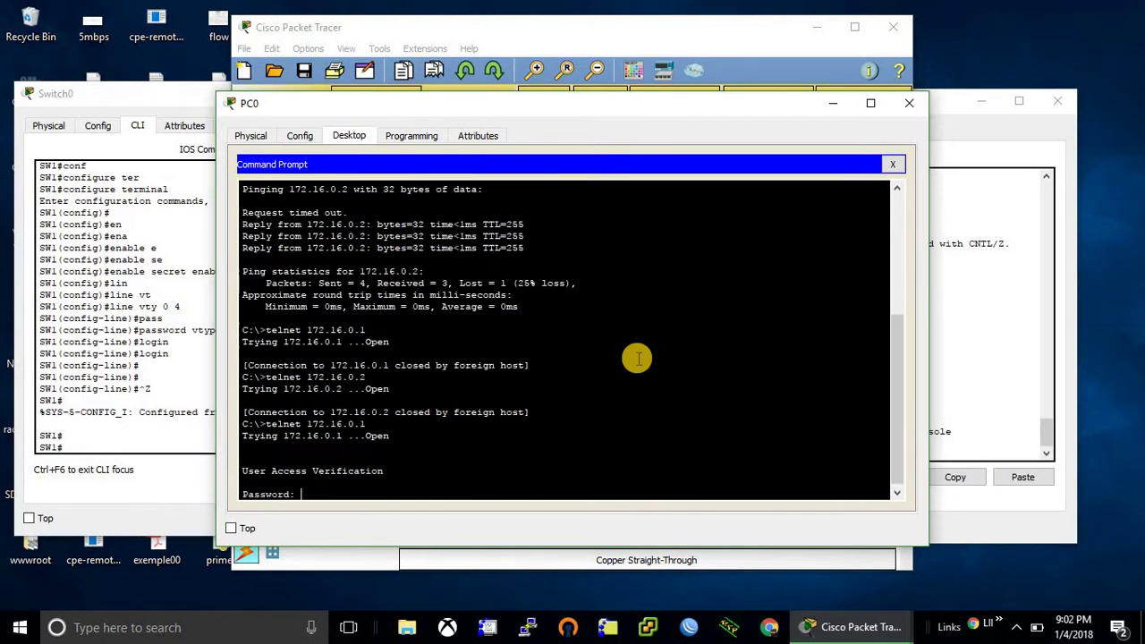
- Log in with the vty password and reach privileged mode using the enable secret
{"action": "key", "text": "Return"}
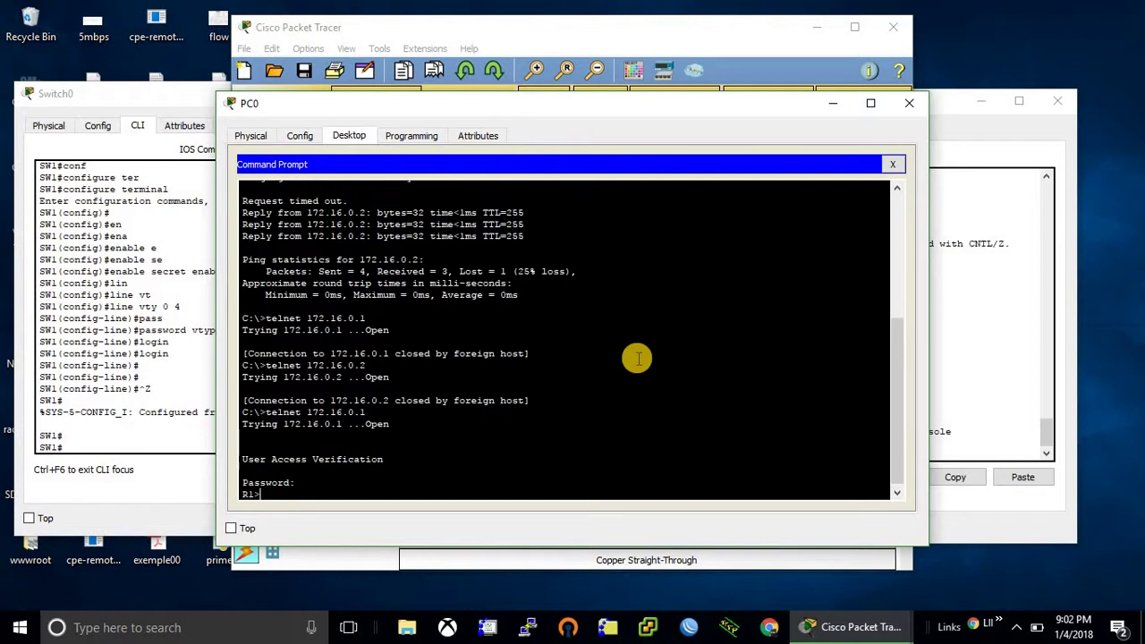
{"action": "type", "text": "en"}
{"action": "key", "text": "Tab"}
{"action": "key", "text": "Return"}
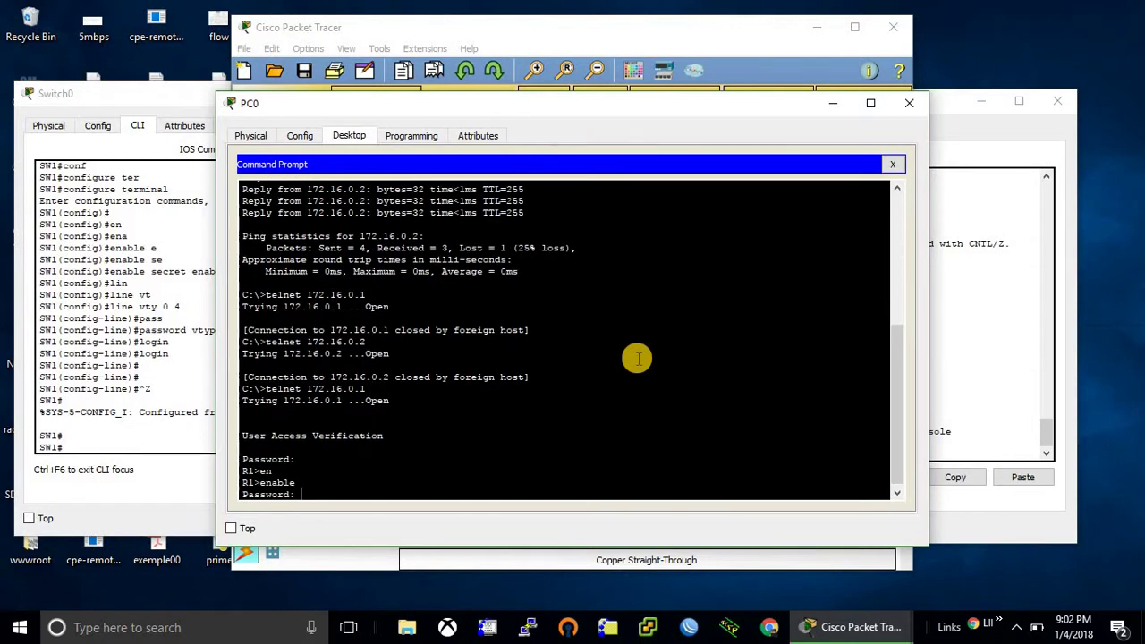
{"action": "key", "text": "Return"}
- Show the router's running-config, page through it, and exit the telnet session
{"action": "type", "text": "sh"}
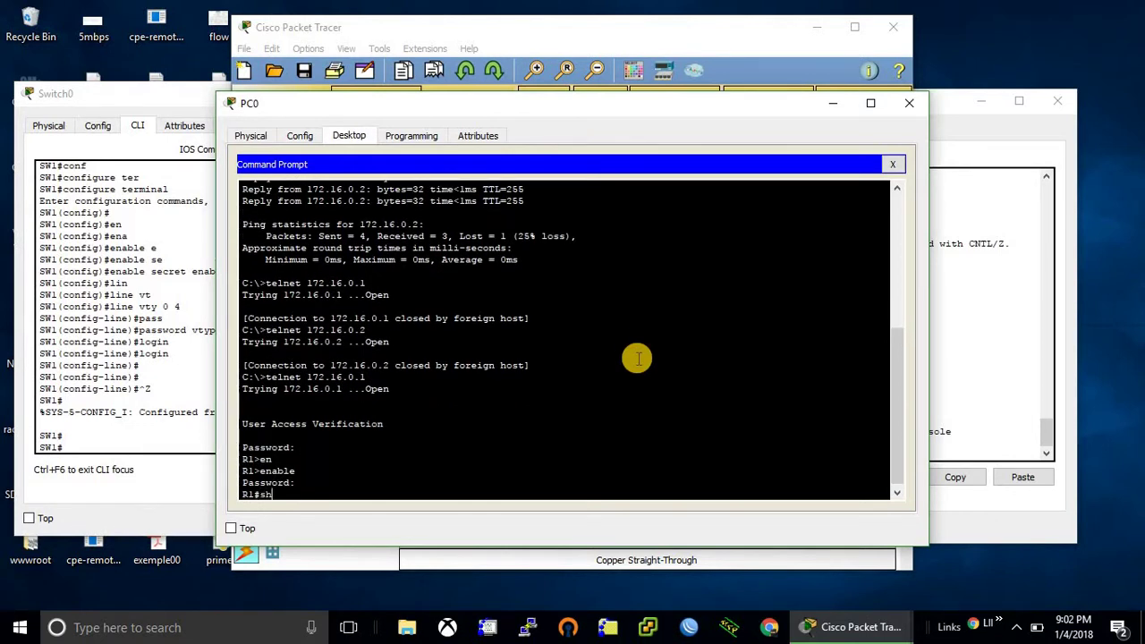
{"action": "key", "text": "Tab"}
{"action": "type", "text": "ru"}
{"action": "key", "text": "Tab"}
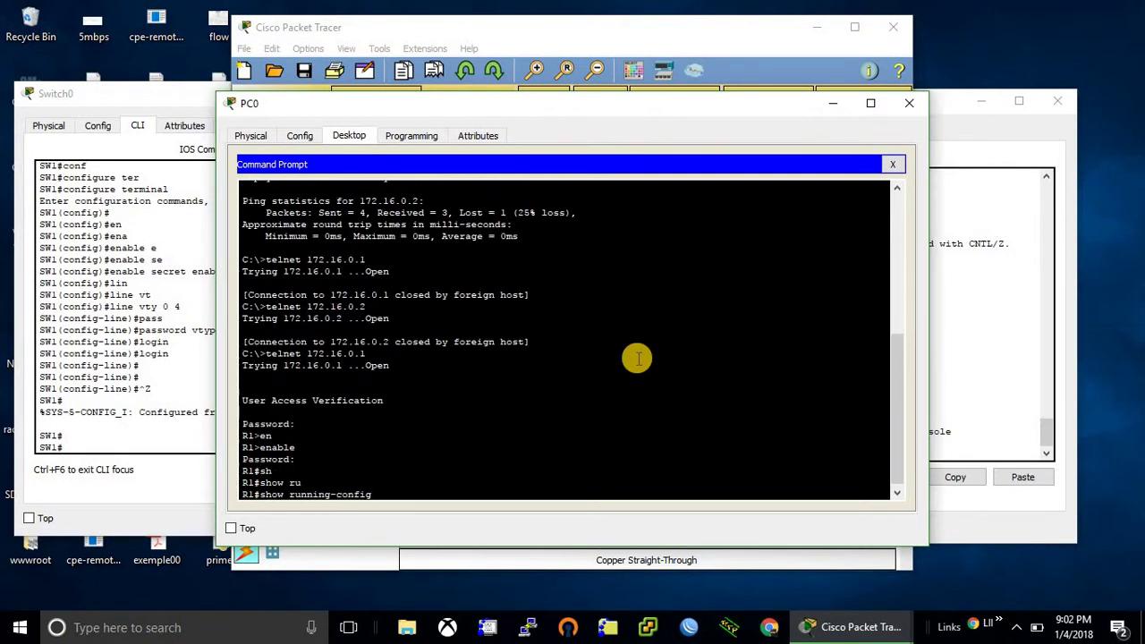
{"action": "key", "text": "Return"}
{"action": "key", "text": "space"}
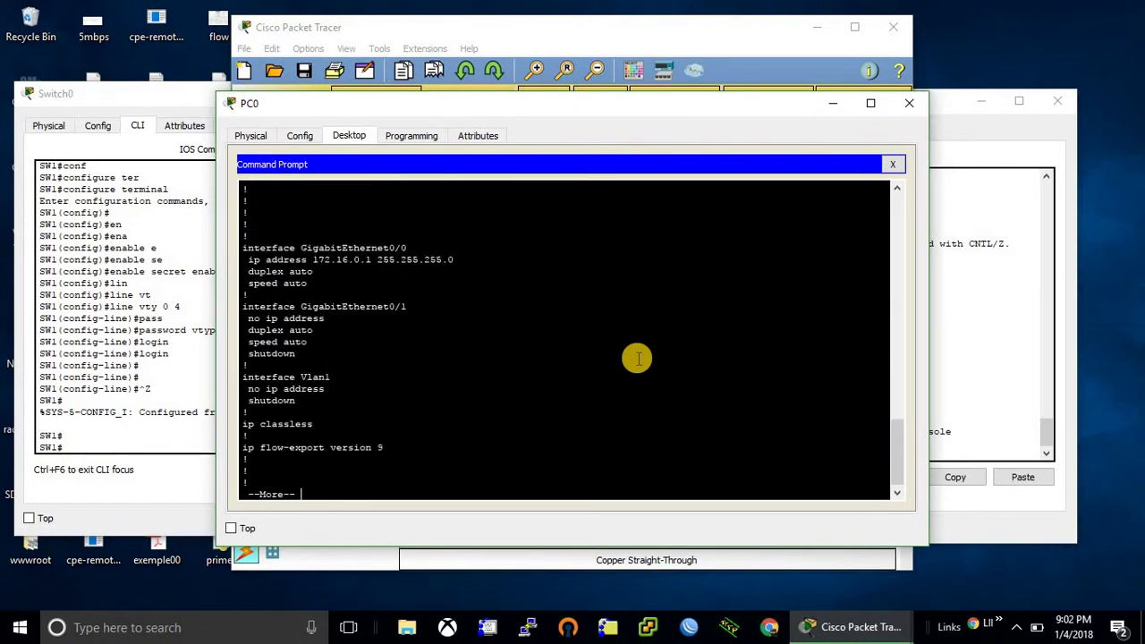
{"action": "key", "text": "space"}
{"action": "type", "text": "exit"}
{"action": "key", "text": "Return"}
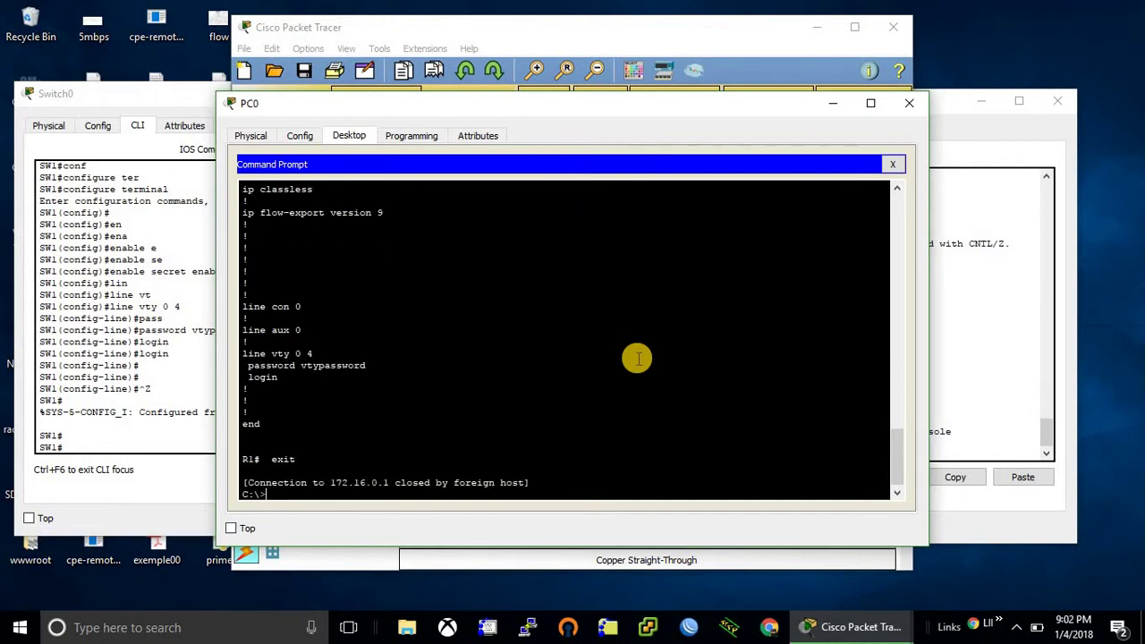
- Telnet to 172.16.0.2, log in, and enter privileged mode with the enable secret
{"action": "type", "text": "telnet 172.16.0.2"}
{"action": "key", "text": "Return"}
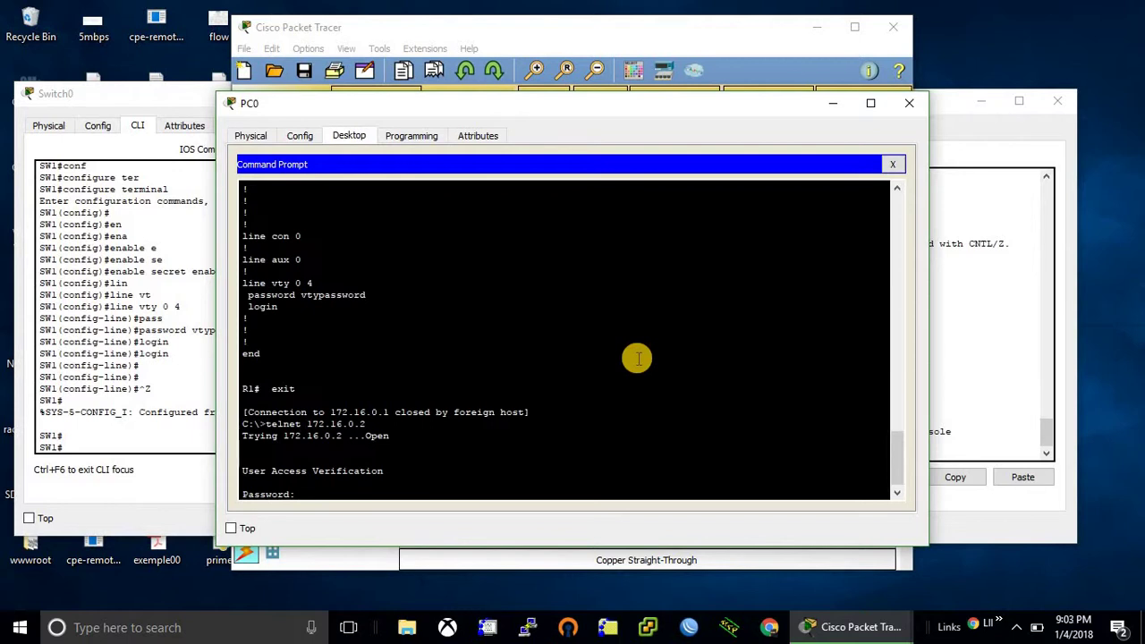
{"action": "key", "text": "Return"}
{"action": "type", "text": "en"}
{"action": "key", "text": "Tab"}
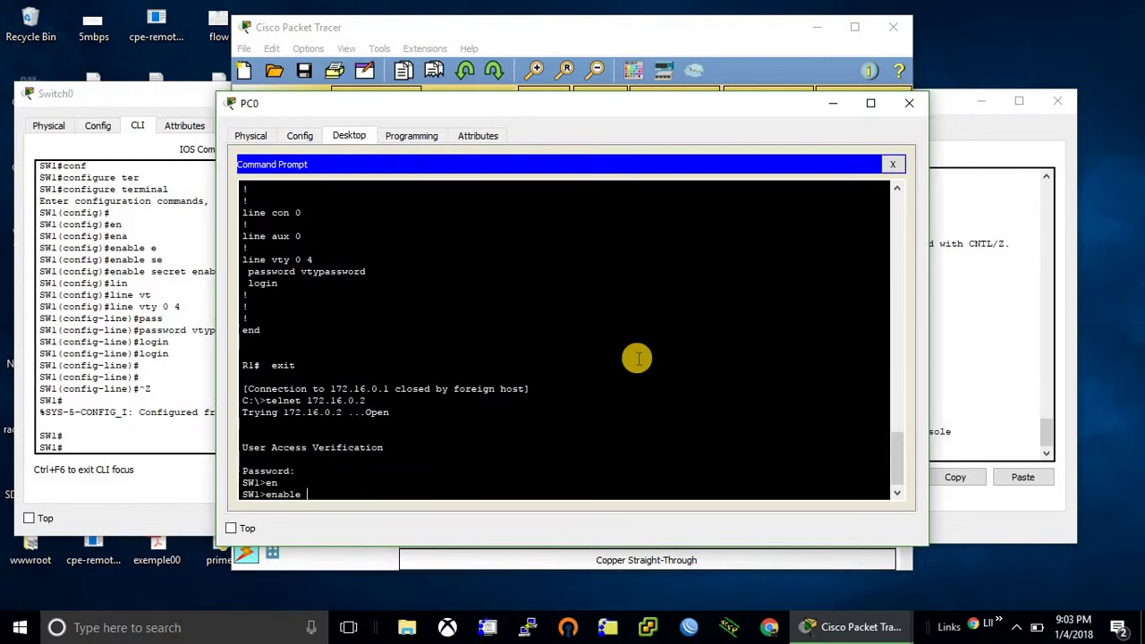
{"action": "key", "text": "Return"}
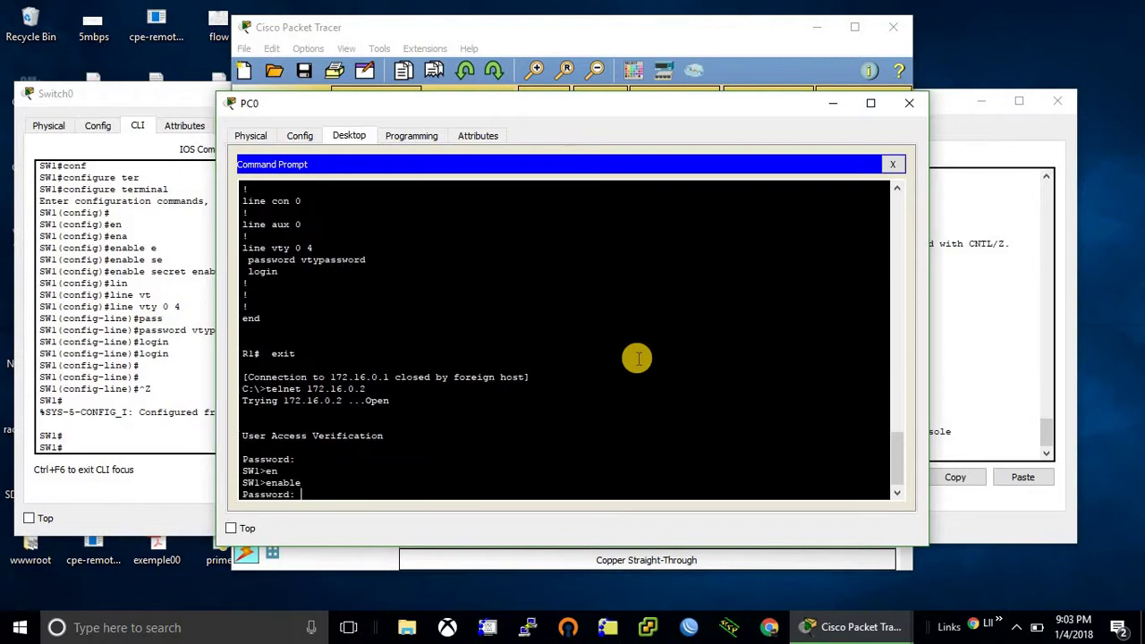
{"action": "key", "text": "Return"}
- Run show running-config on the switch
{"action": "type", "text": "show"}
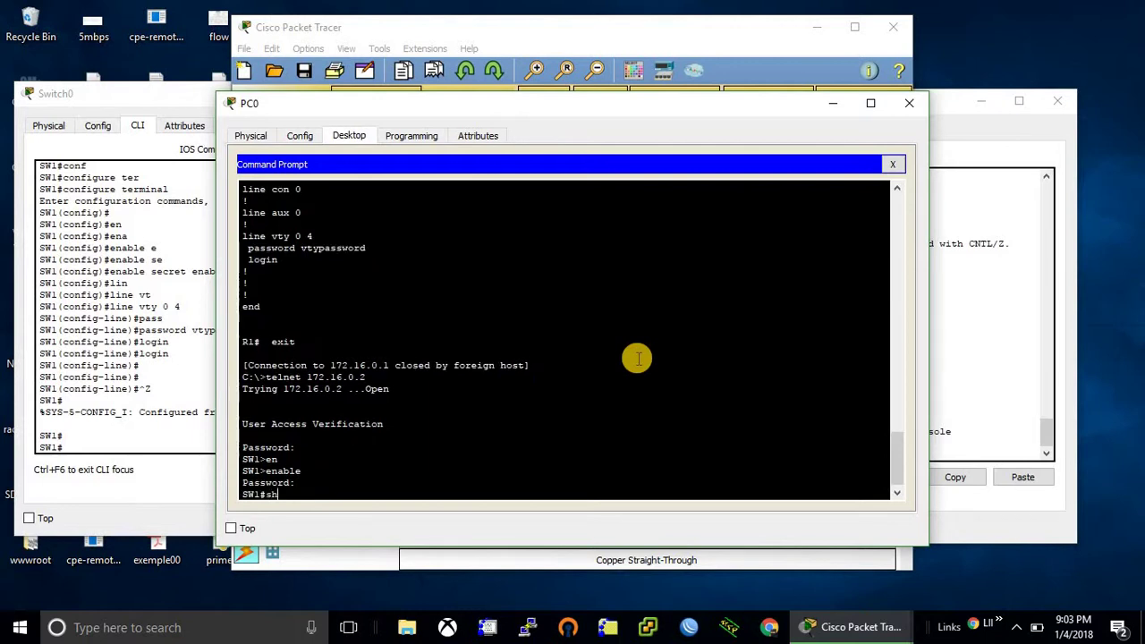
{"action": "key", "text": "Tab"}
{"action": "type", "text": "ru"}
{"action": "key", "text": "Tab"}
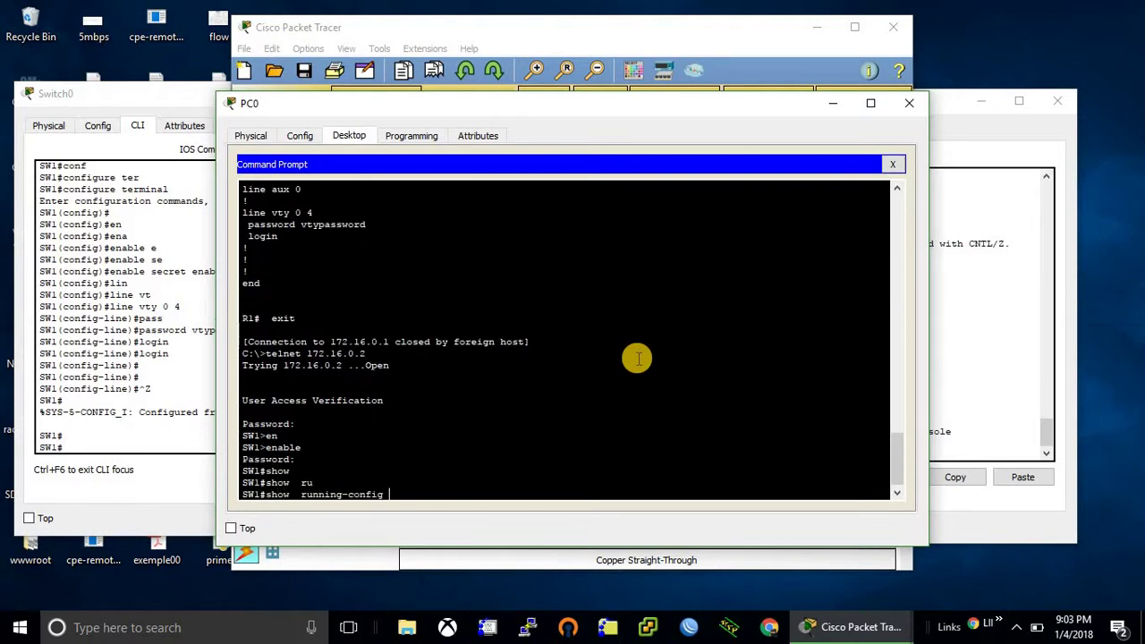
{"action": "key", "text": "Return"}
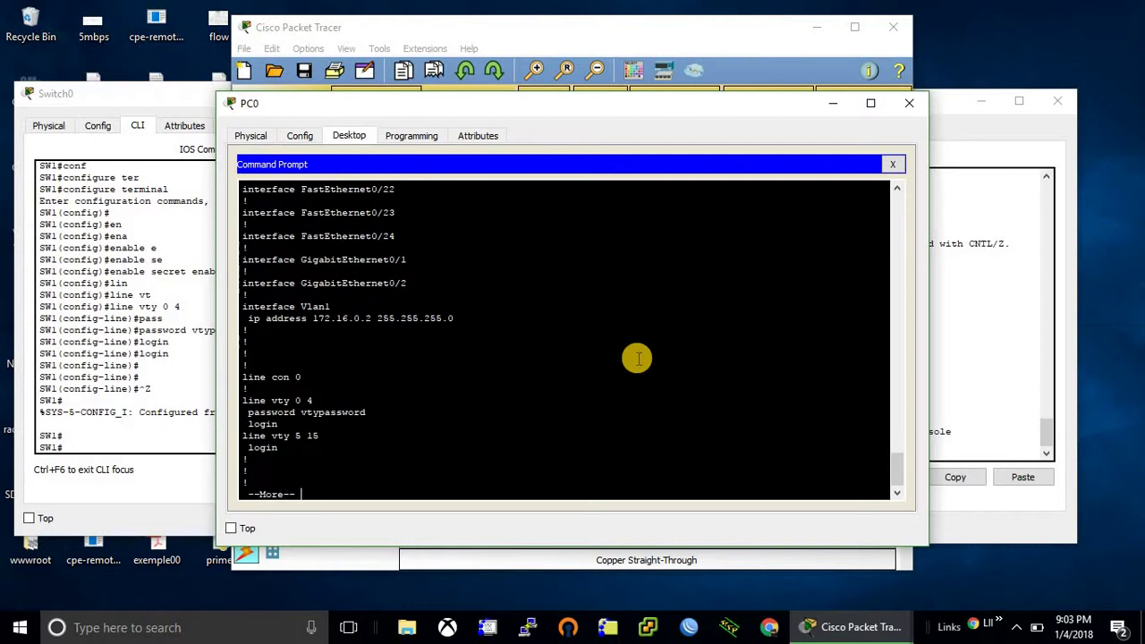